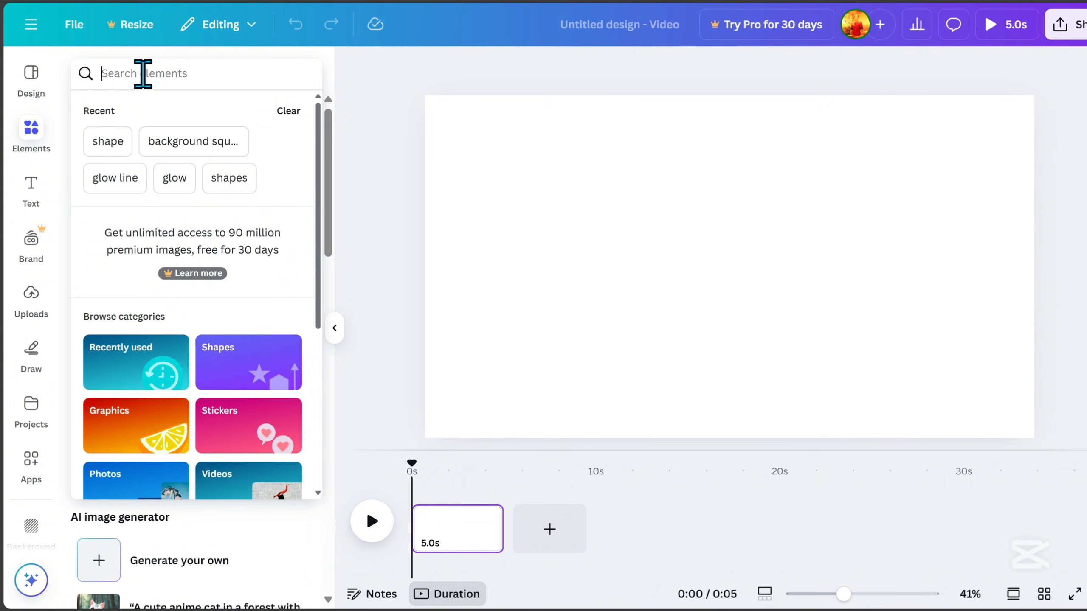
Search the elements for SHAPE, add a plain square, enlarge it proportionally and move it to the page's upper middle
text(SHAPE)
key(Return)
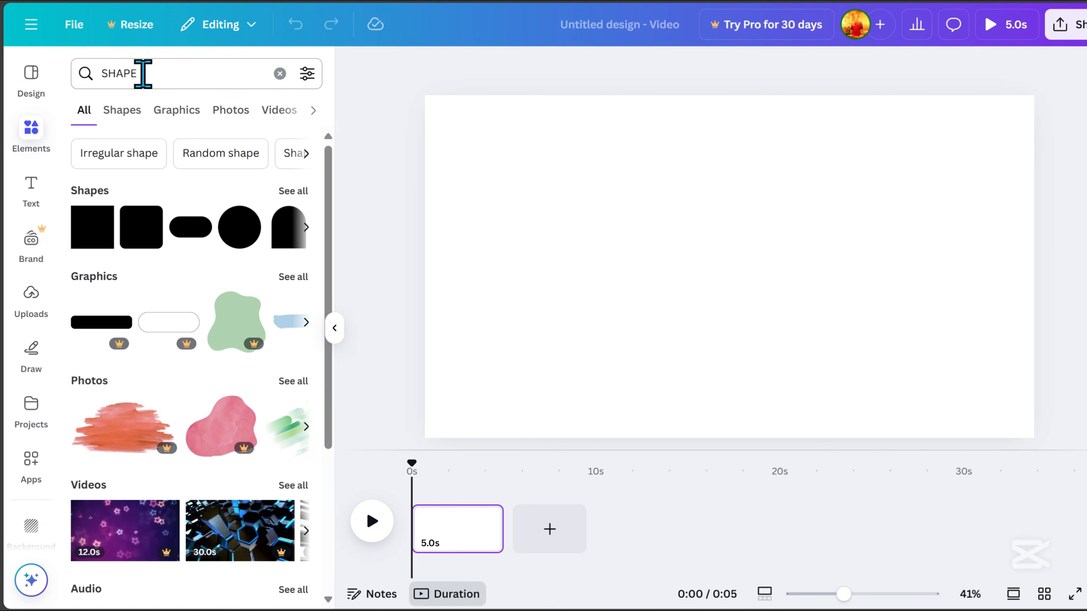
click(93, 227)
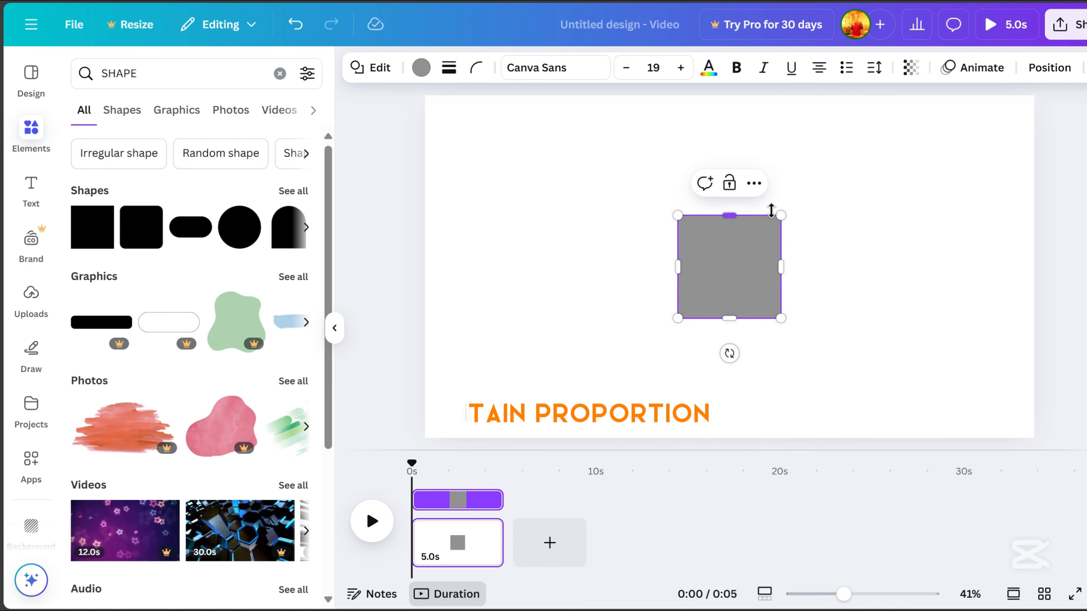
drag(779, 216, 826, 170)
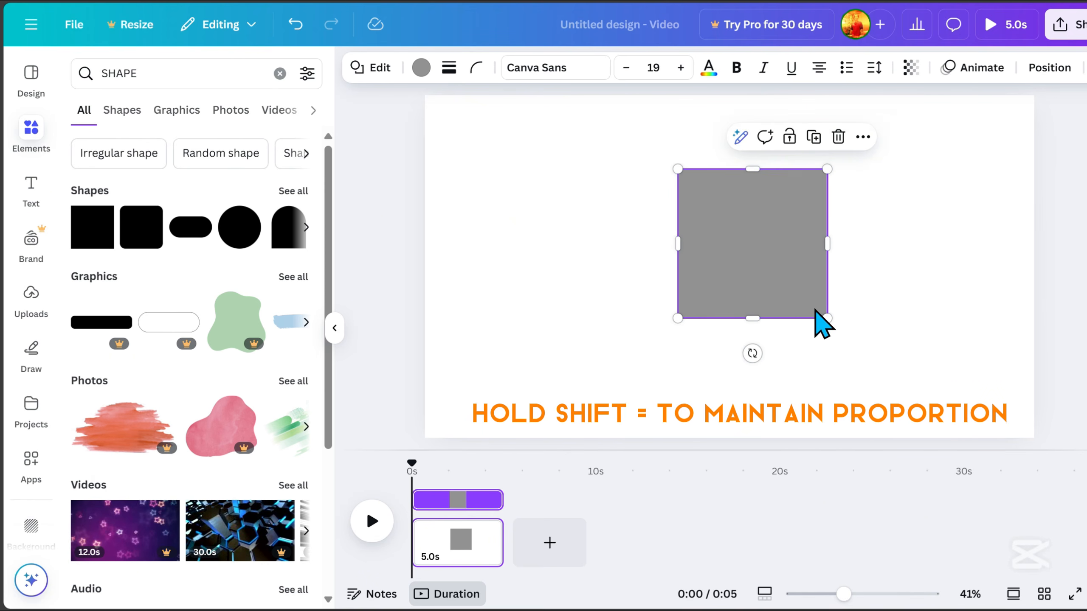
drag(776, 288, 715, 253)
Recolour the square with a custom dark brown
click(421, 67)
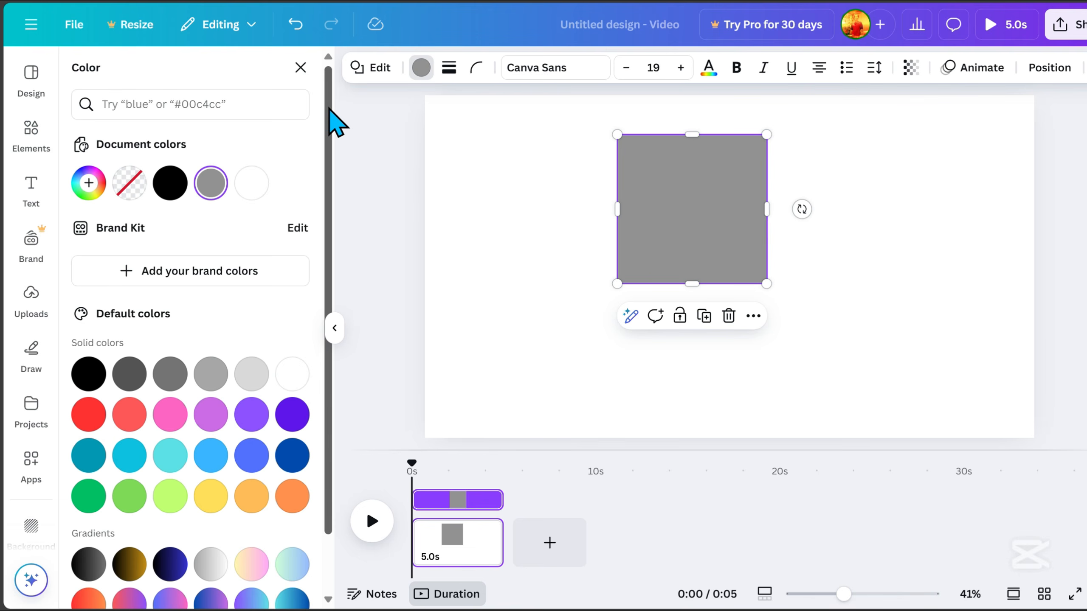
click(88, 191)
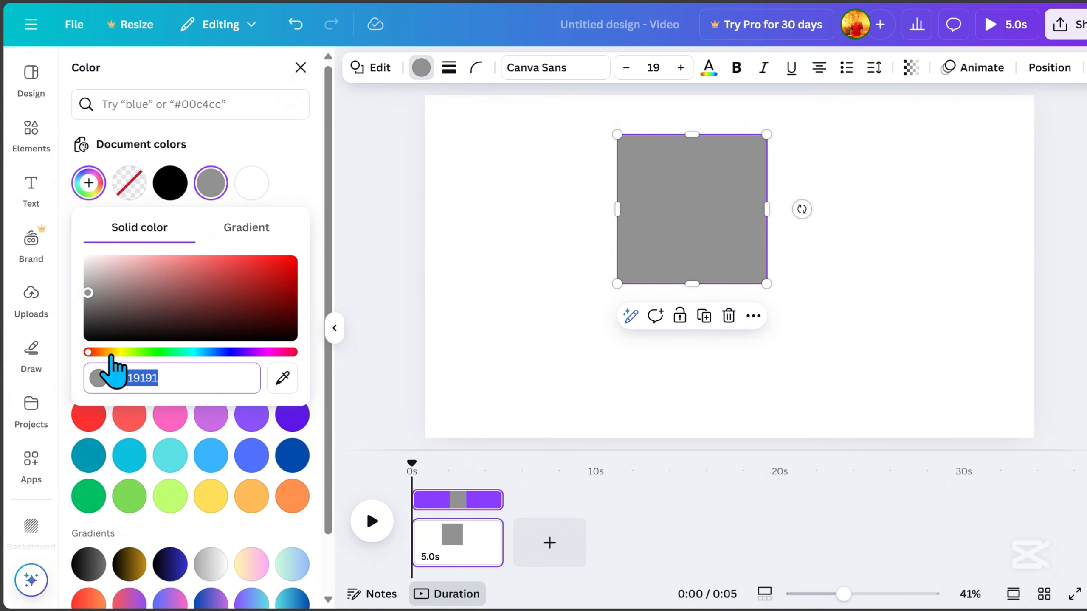
drag(94, 353, 104, 352)
click(113, 353)
mouse_move(220, 307)
mouse_down()
mouse_move(206, 296)
mouse_move(196, 304)
mouse_move(219, 310)
mouse_up()
click(881, 391)
Duplicate the brown square and place the copy flush against its right edge
drag(735, 251, 811, 249)
right_click(698, 242)
click(771, 311)
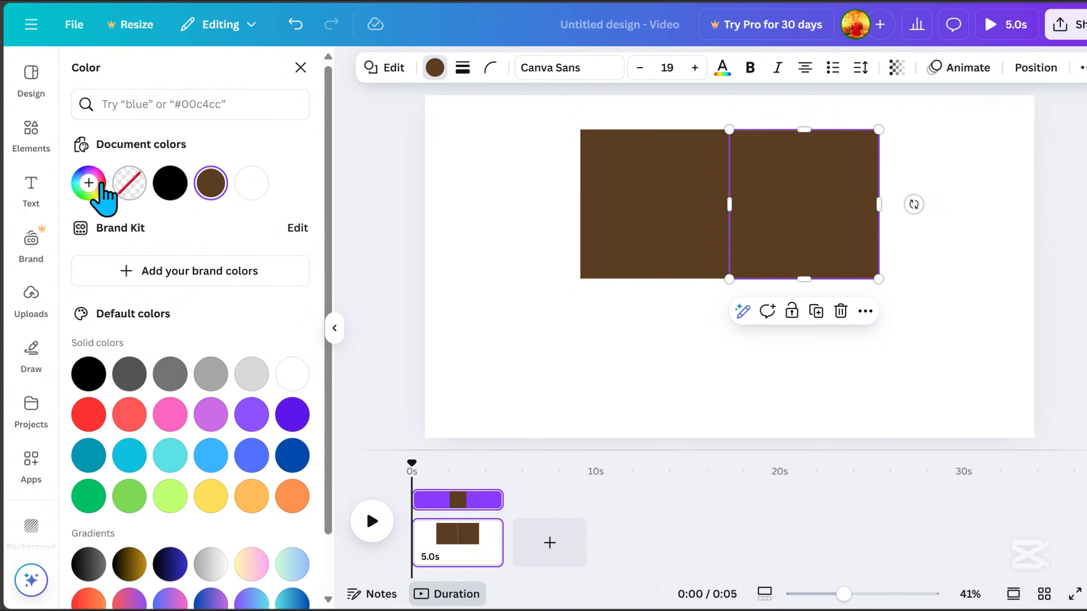
Recolour the right-hand square with a custom bright yellow
click(97, 182)
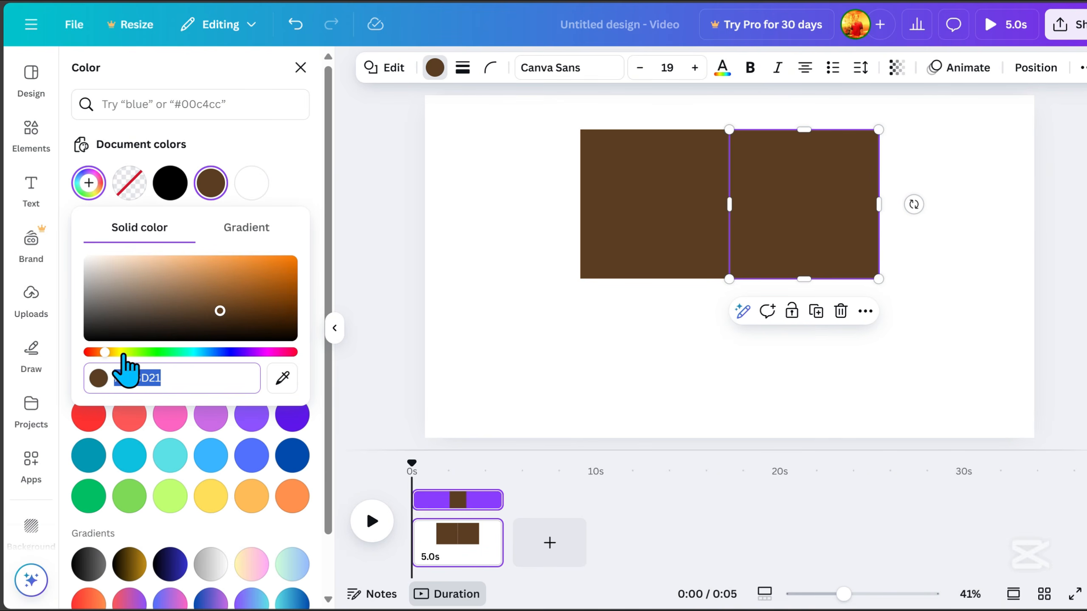
click(123, 352)
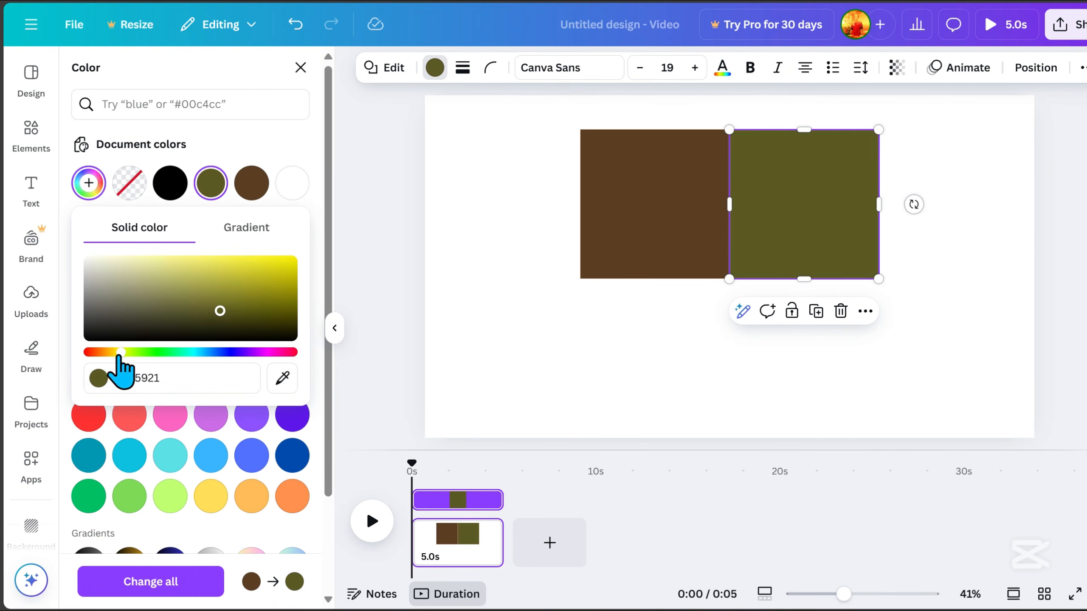
drag(220, 311, 319, 240)
click(513, 232)
Duplicate the yellow square, place the copy directly below it and recolour it hot pink
click(810, 223)
key(ctrl+d)
drag(851, 231, 838, 336)
click(88, 185)
click(273, 352)
Duplicate the pink square to fill the lower-left quarter of the two-by-two grid and colour the copy purple
right_click(839, 336)
click(877, 300)
drag(821, 338, 704, 329)
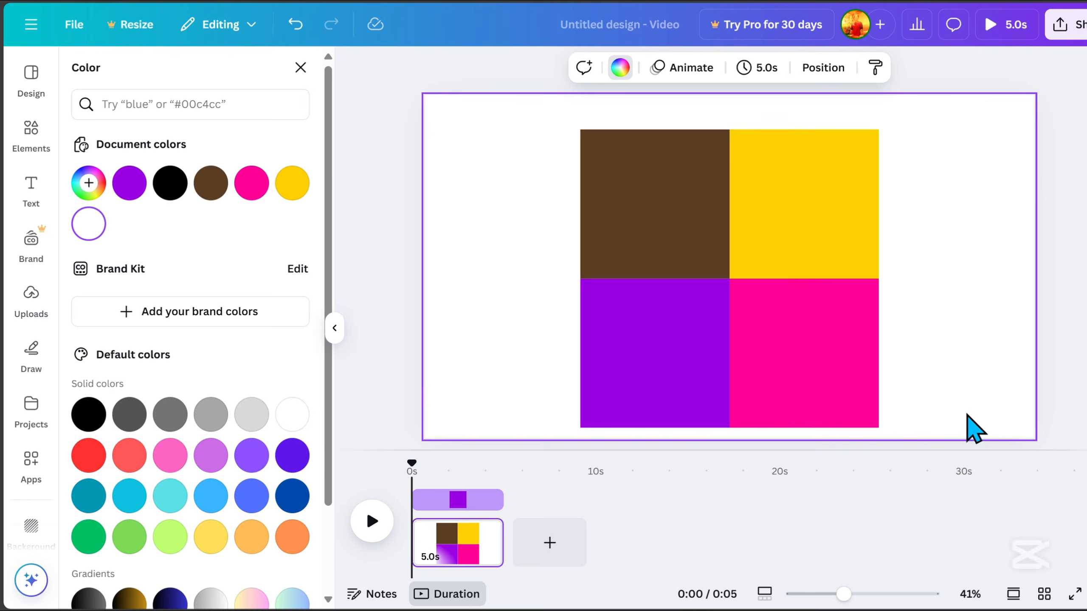
Group the four coloured squares into one object
drag(968, 415, 460, 126)
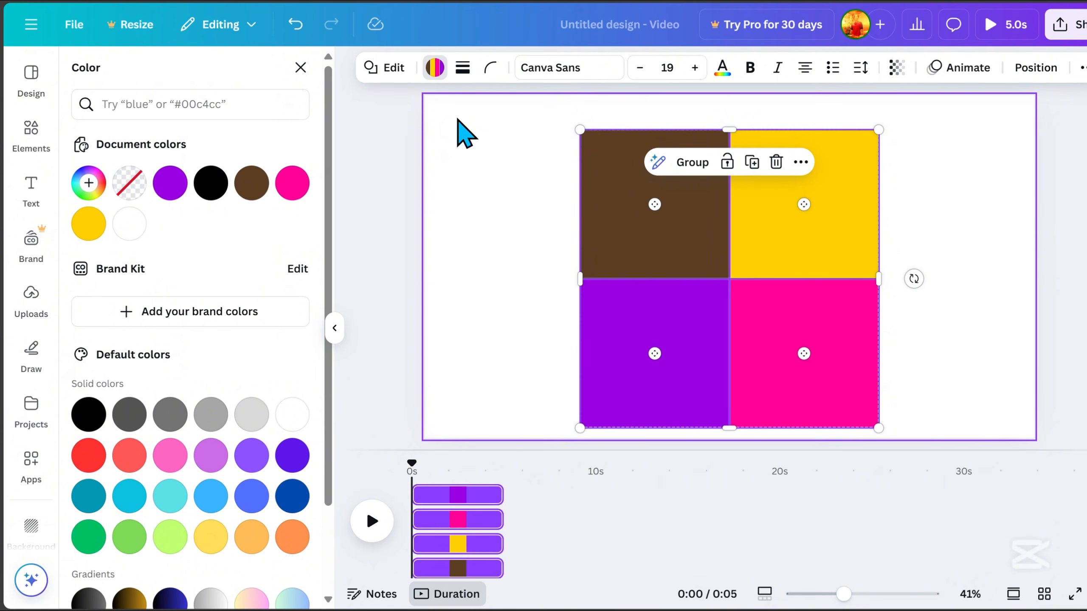
click(685, 171)
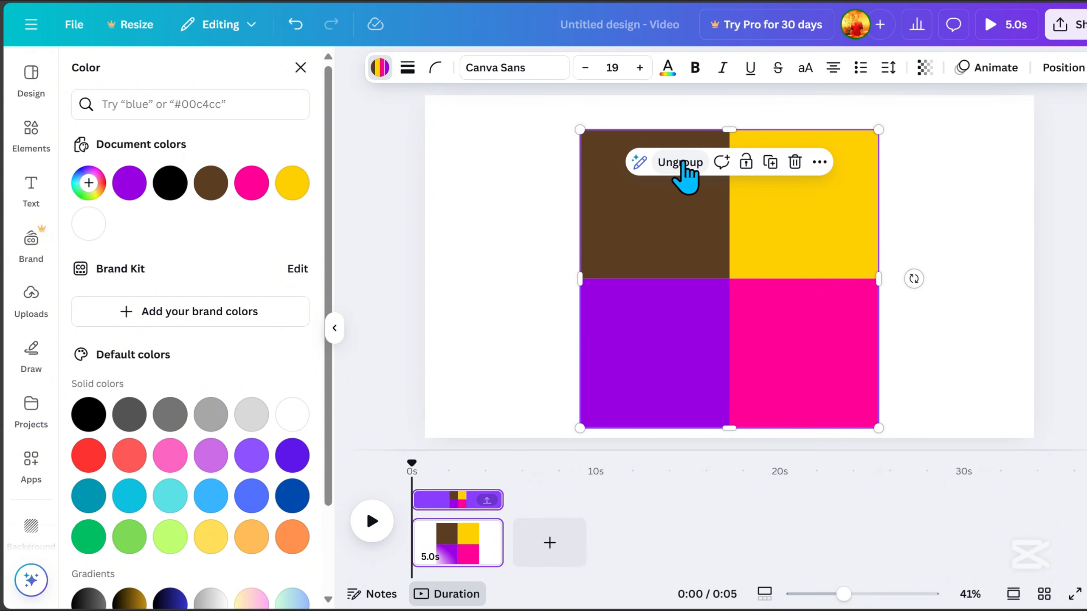
click(939, 234)
Move the four-square group toward the page's upper-left corner and enlarge it well beyond the page
drag(832, 364, 667, 316)
scroll(739, 383, down, 2)
scroll(732, 369, down, 2)
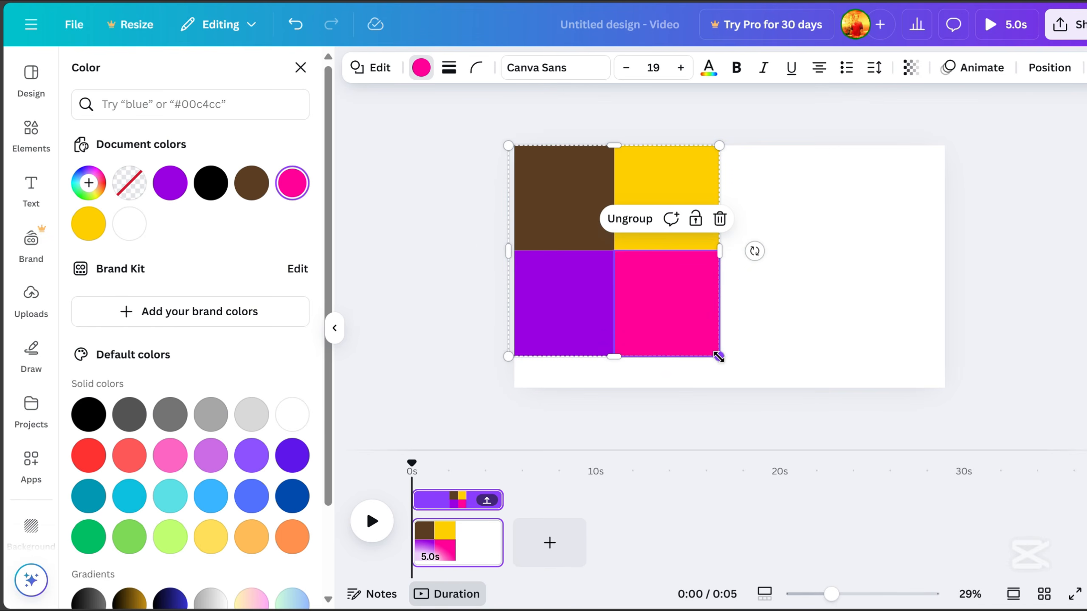
drag(719, 356, 834, 521)
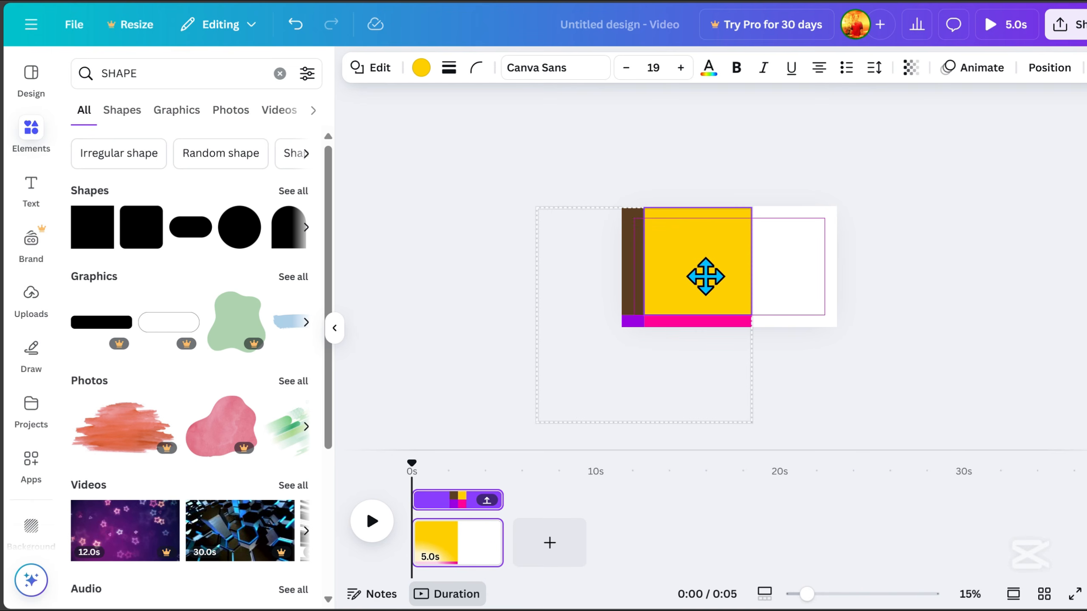
Rotate and reposition the oversized group so the brown square covers most of the page at a slight tilt
drag(776, 315, 786, 273)
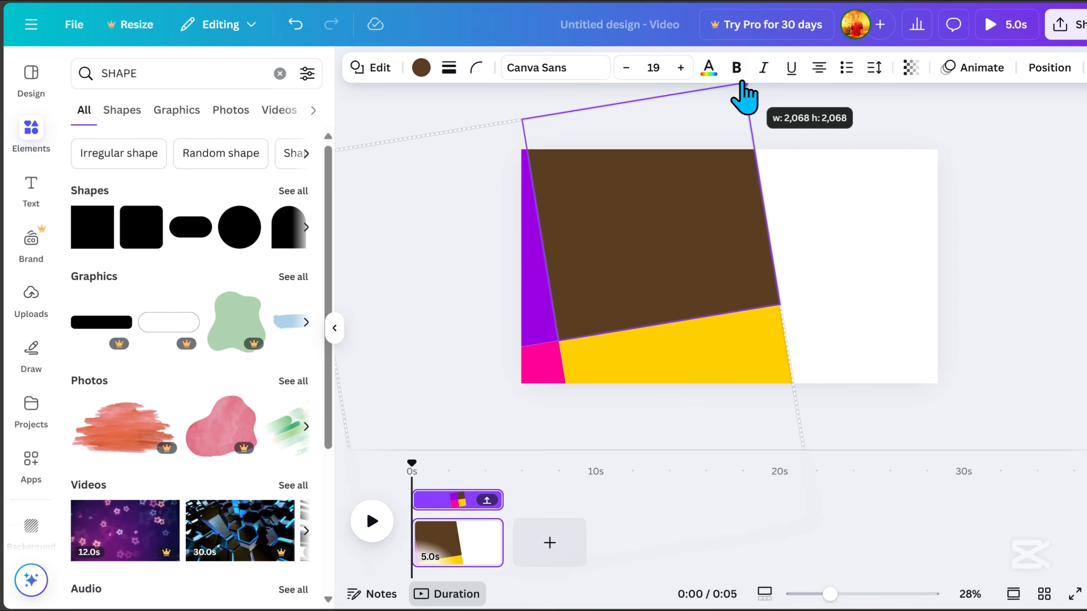
drag(740, 92, 728, 111)
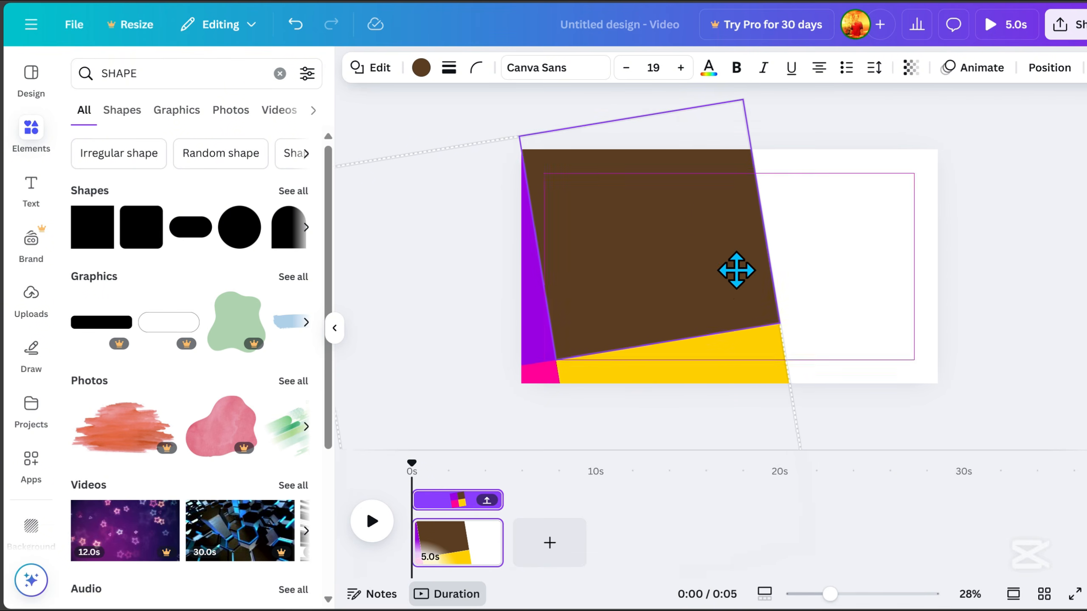
drag(735, 269, 732, 276)
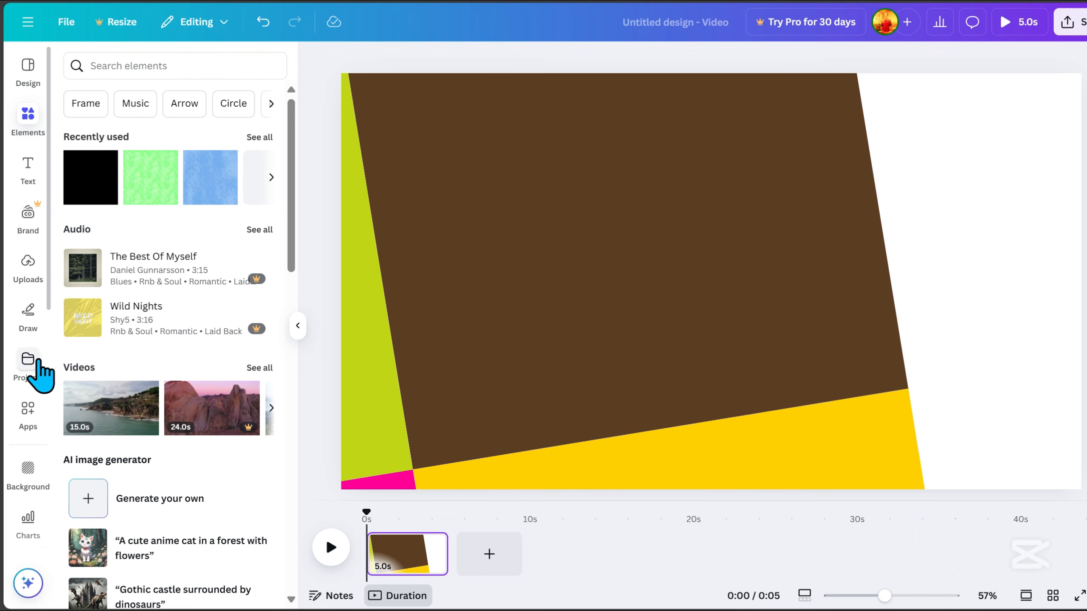
Upload the selected ice cream and fruit images from the Downloads folder
click(31, 273)
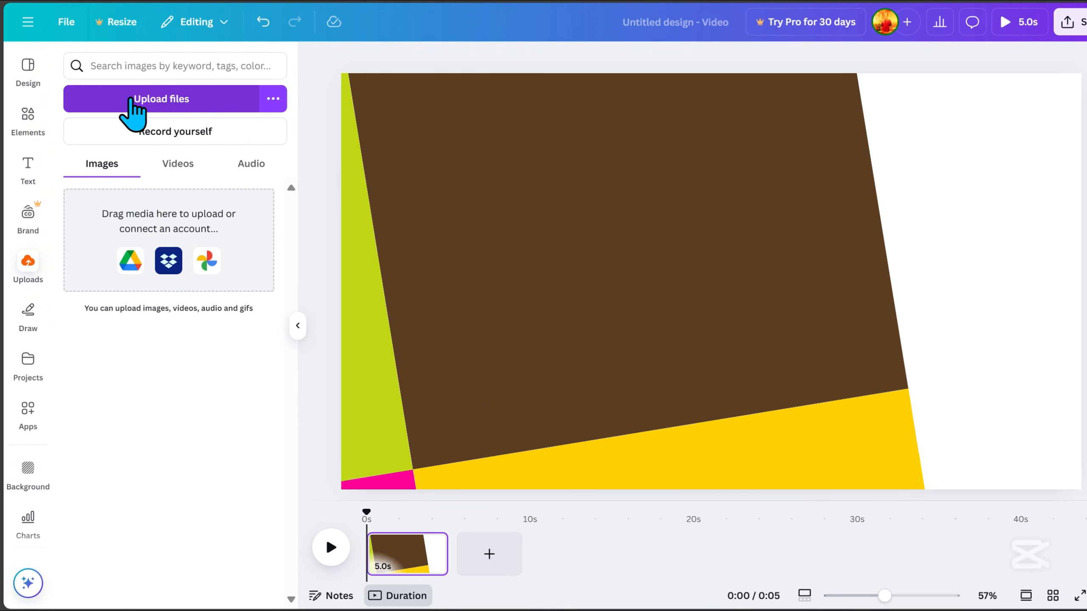
click(130, 98)
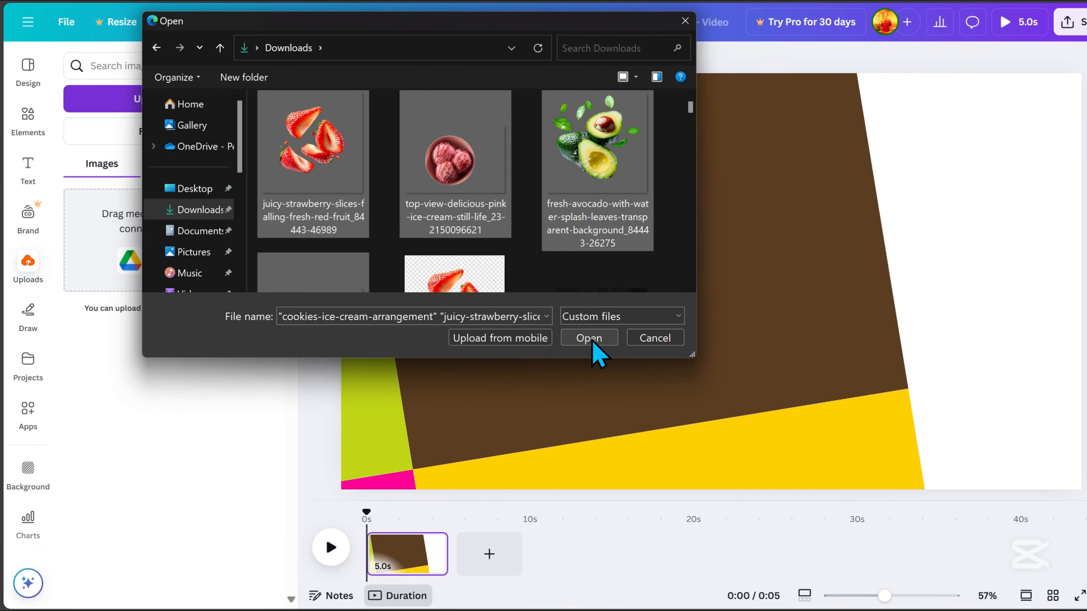
click(590, 336)
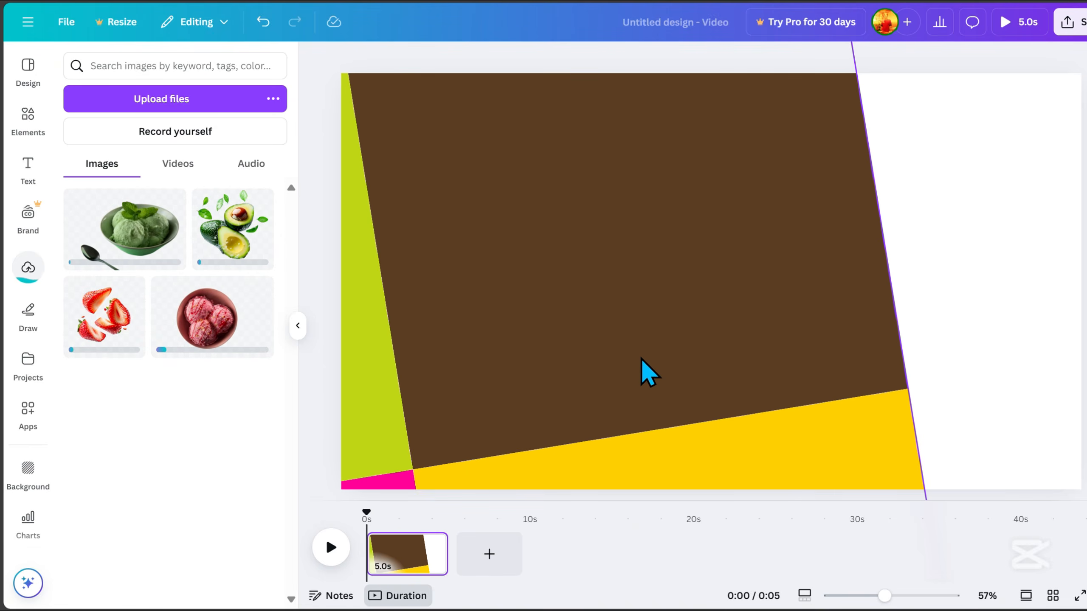
Add the uploaded chocolate ice cream cup image to the page, enlarge it and shift it lower on the brown area
click(167, 240)
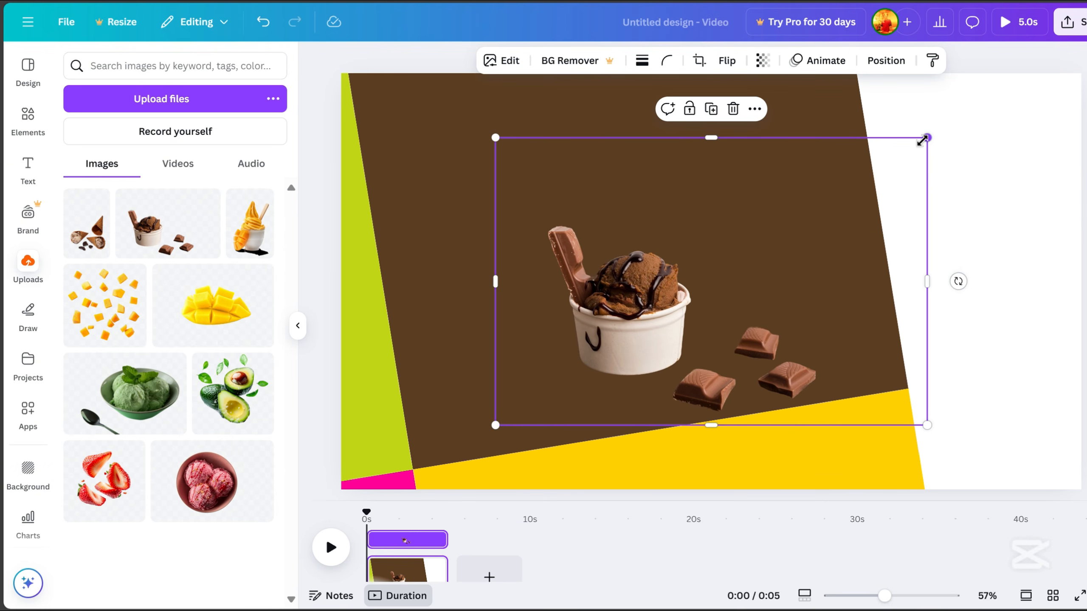
drag(923, 139, 1044, 19)
drag(800, 274, 814, 333)
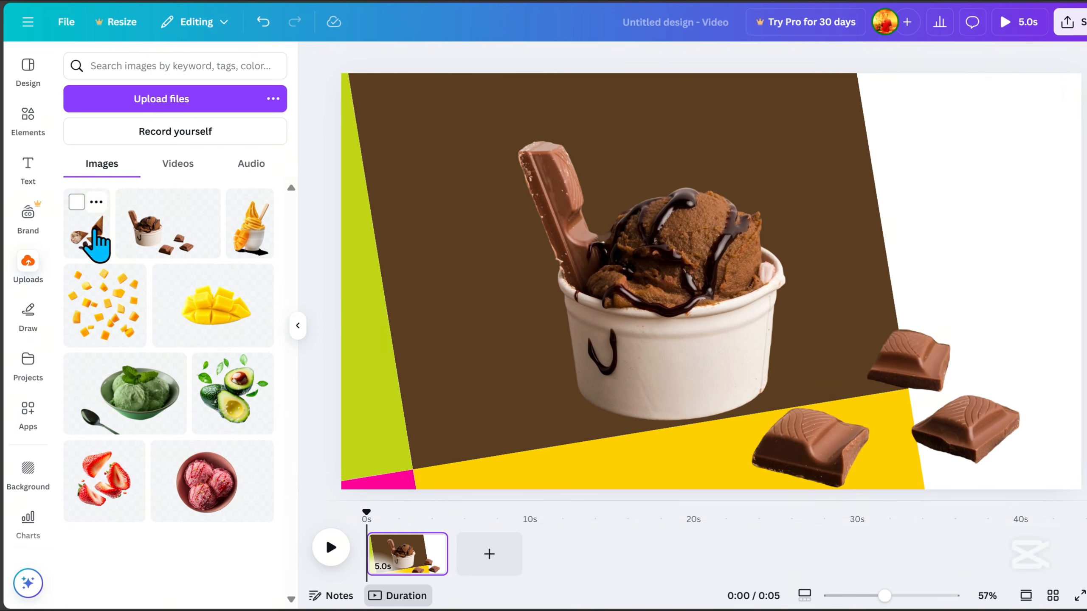
Add the ice cream cones and cookies image, move it off the cup, and place its layer behind the cup image
click(90, 236)
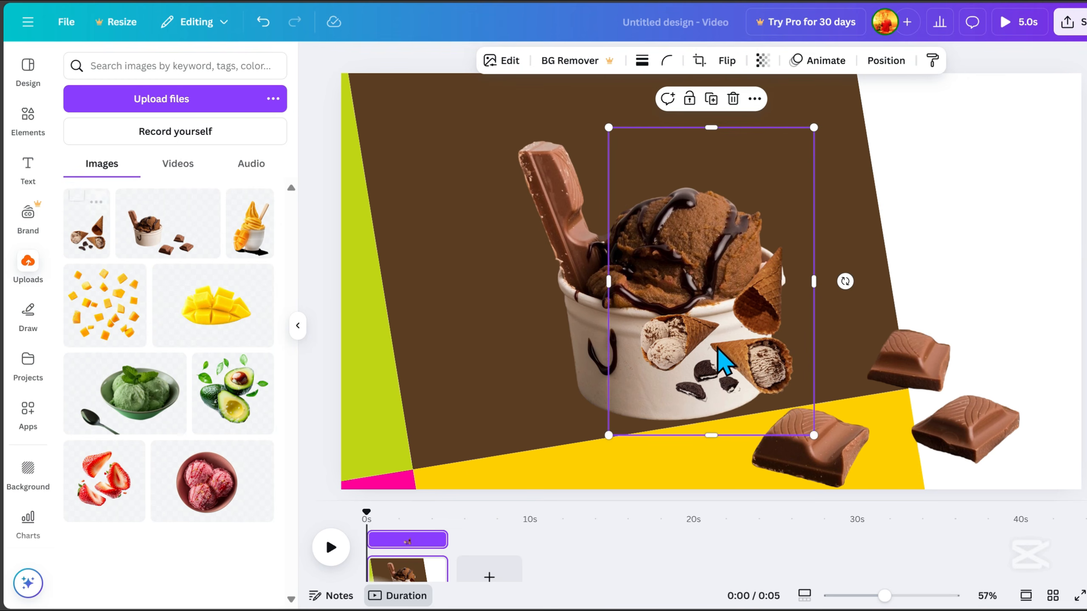
drag(760, 392, 922, 254)
scroll(922, 254, down, 3)
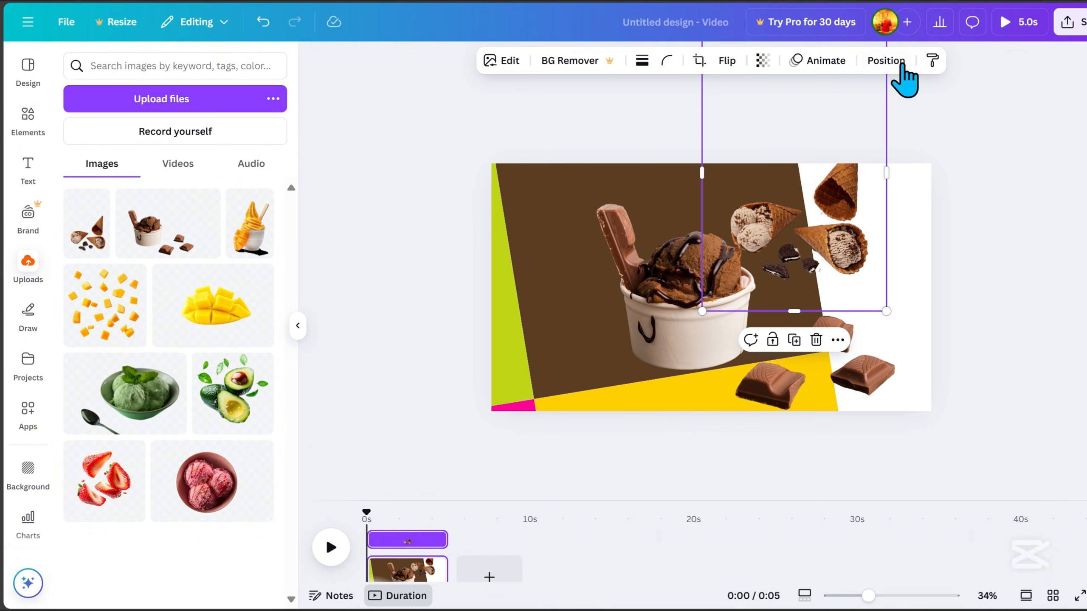
click(886, 62)
click(239, 94)
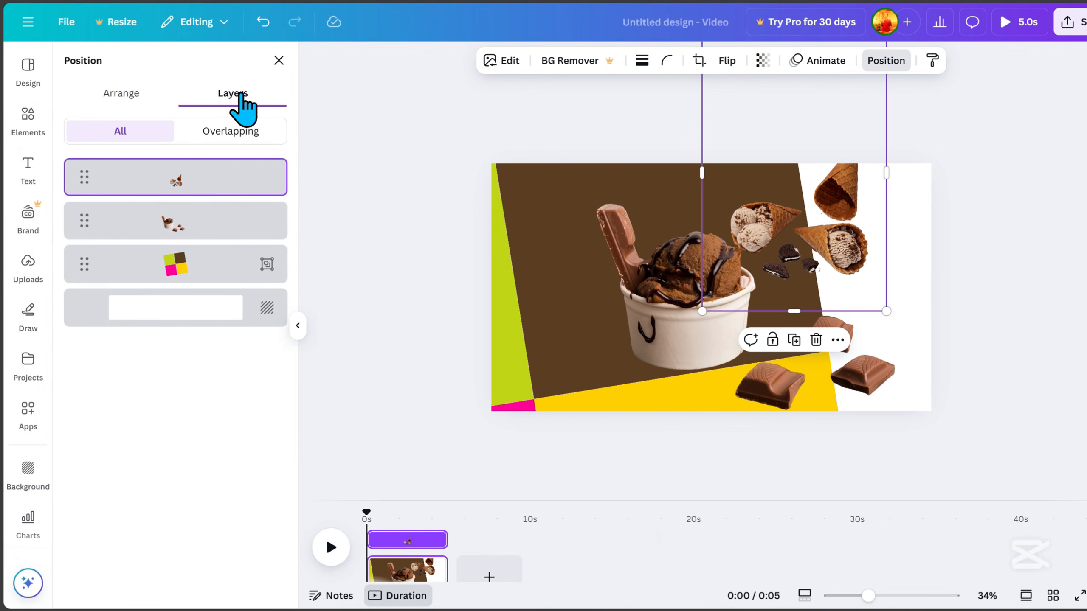
drag(193, 184, 179, 232)
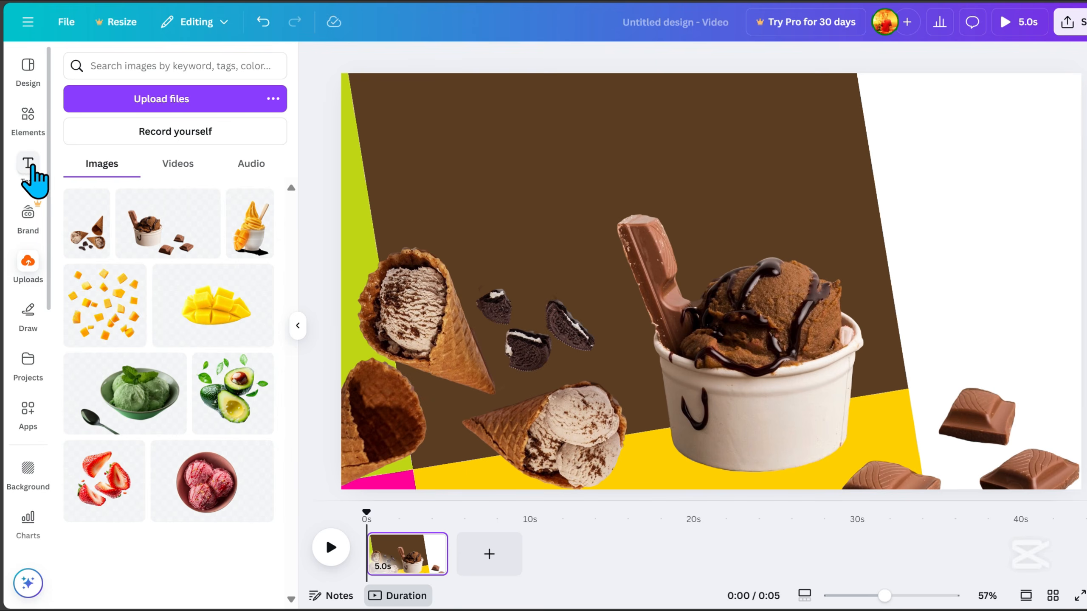
Add the heading CHOCOLATE, move it above the ice cream cup and enlarge it to size 135
click(30, 171)
click(122, 269)
text(CHOCOL)
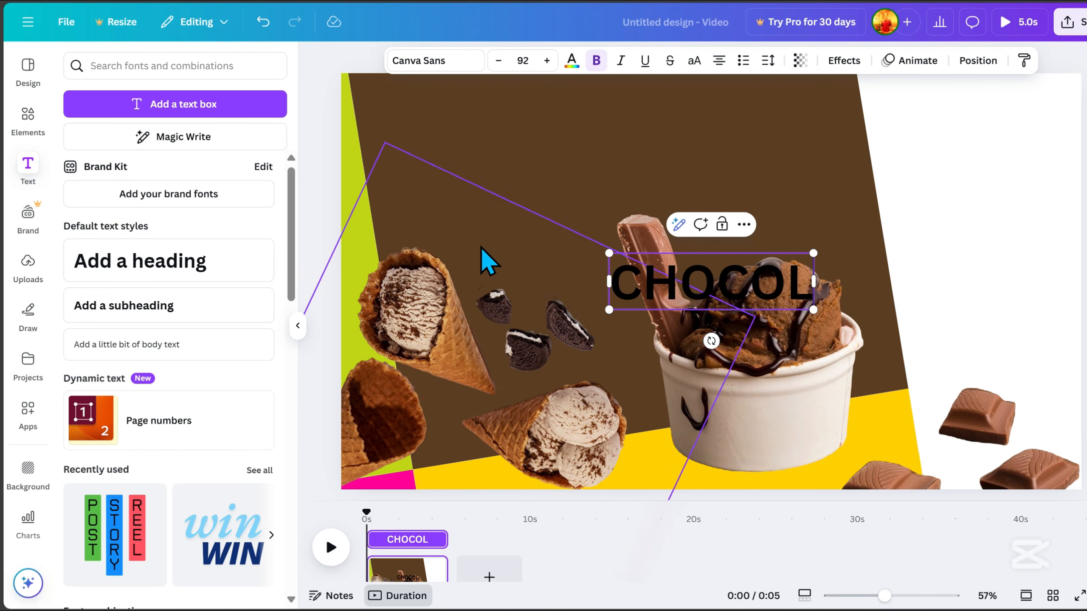
text(ATE)
drag(776, 303, 727, 150)
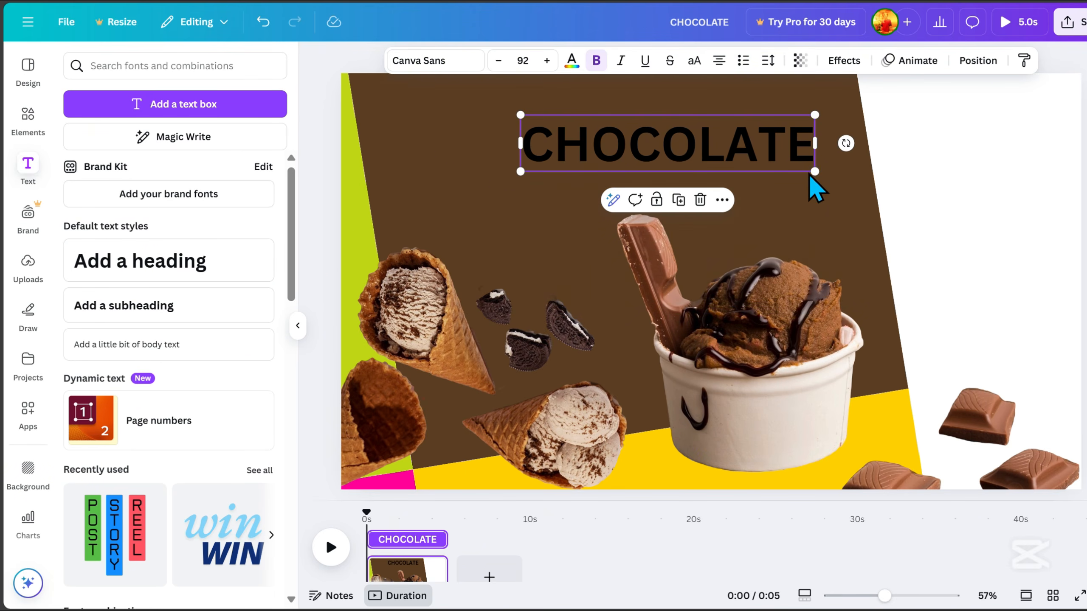
drag(819, 169, 953, 198)
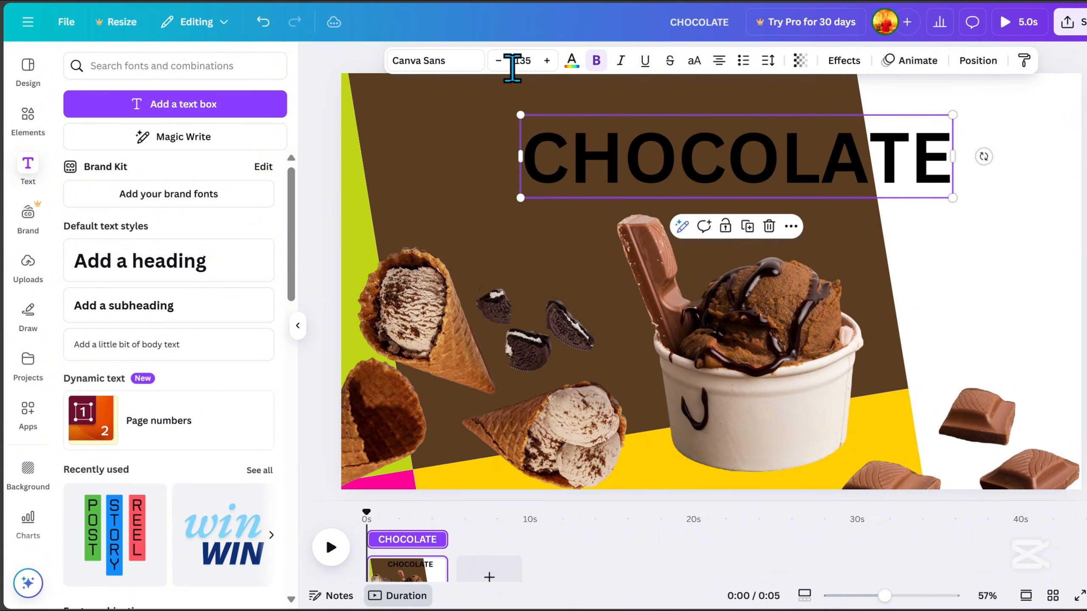
Set the CHOCOLATE heading's font to League Spartan and enlarge it to size 174
click(428, 61)
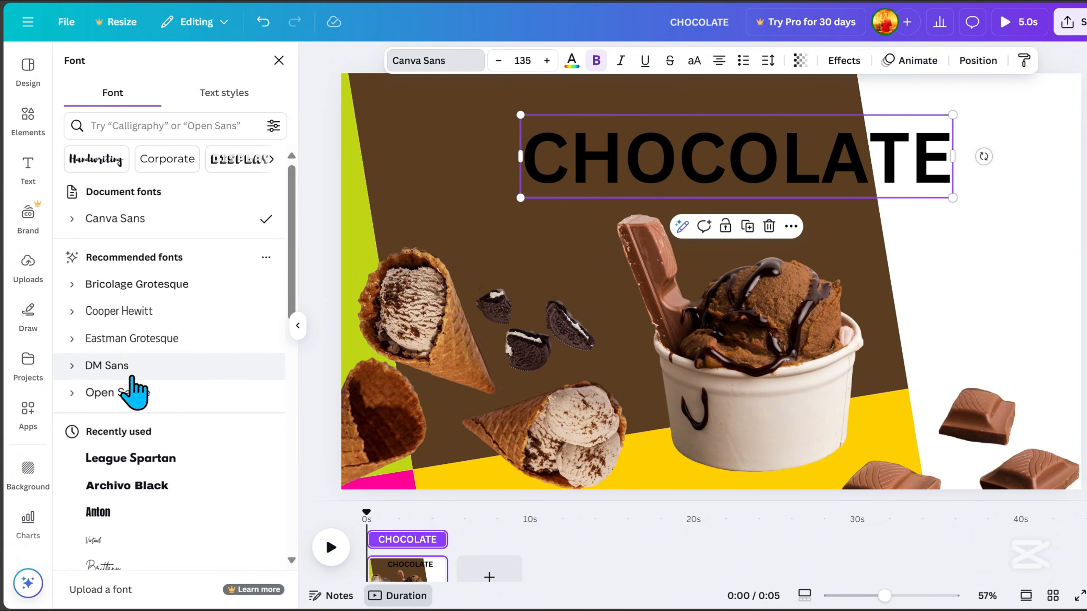
scroll(188, 467, down, 2)
click(186, 377)
click(1083, 145)
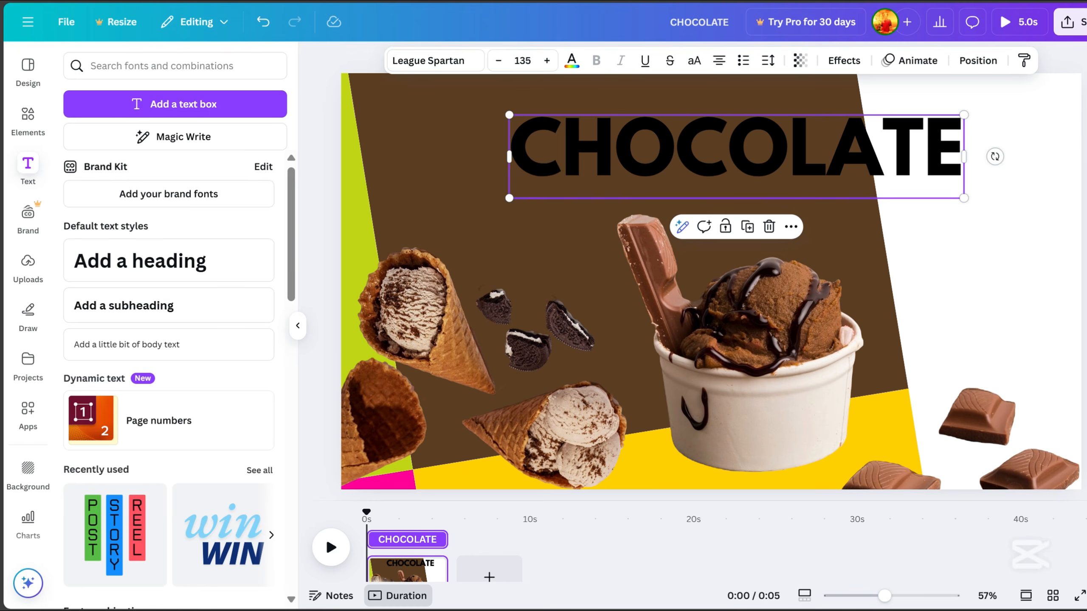
click(942, 162)
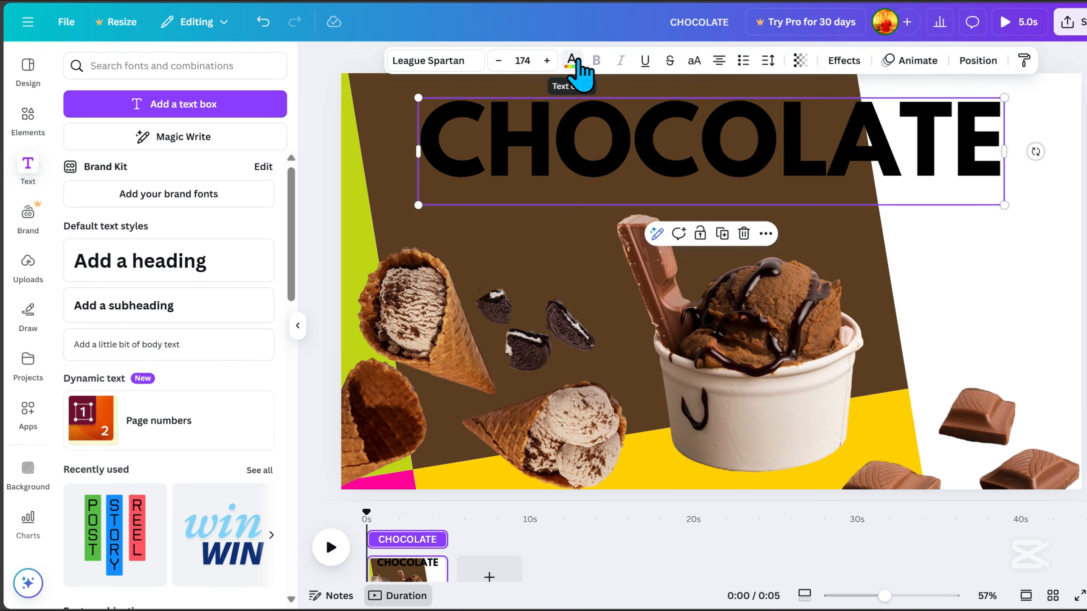
Colour the CHOCOLATE heading light beige from the photo colours and shrink it to fit within the brown area
click(579, 62)
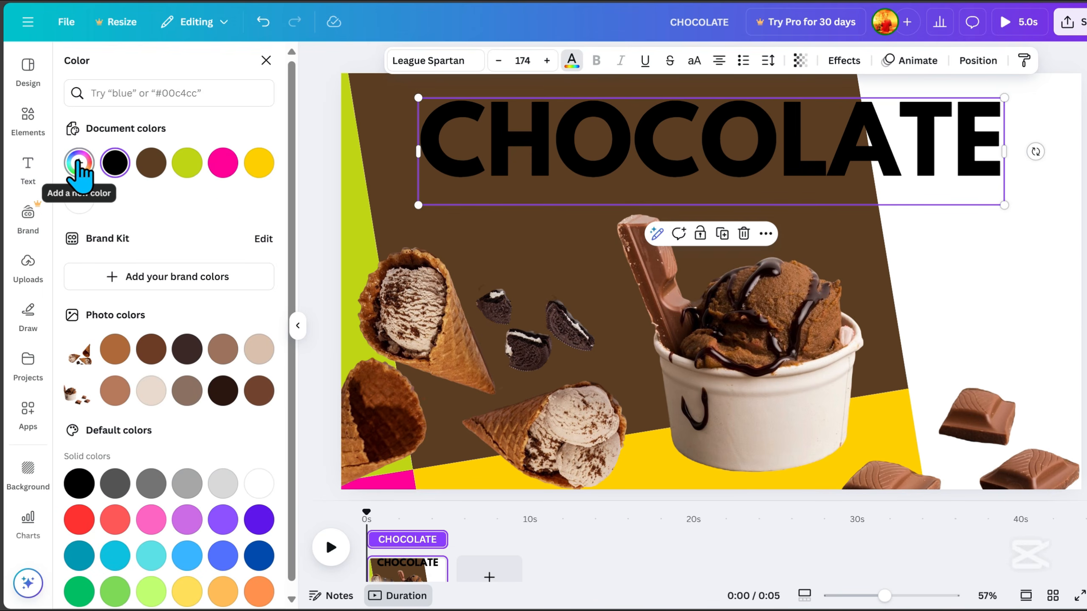
click(259, 350)
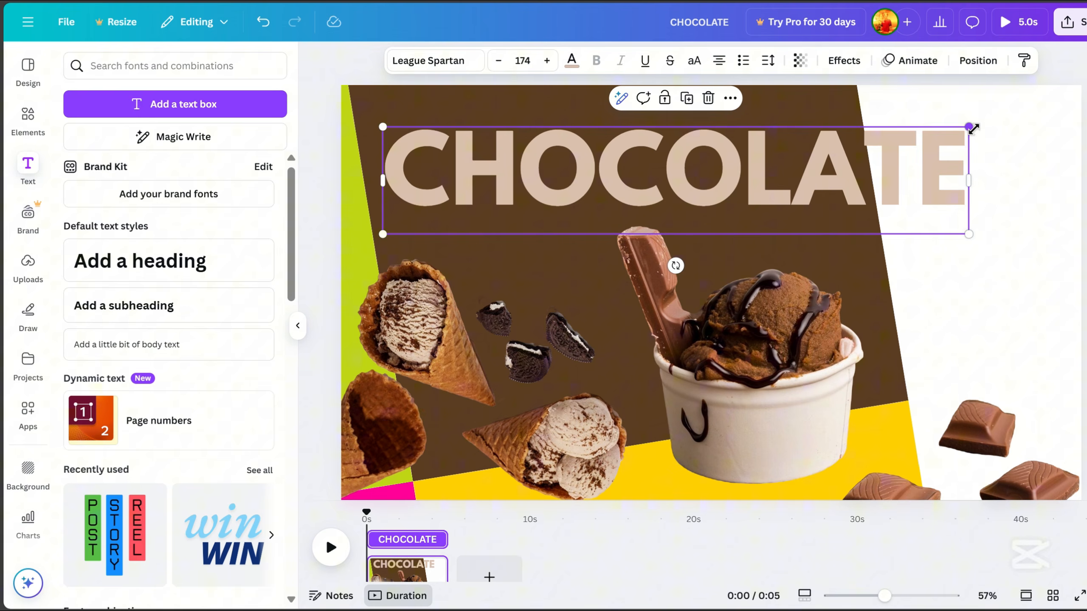
drag(970, 127, 816, 143)
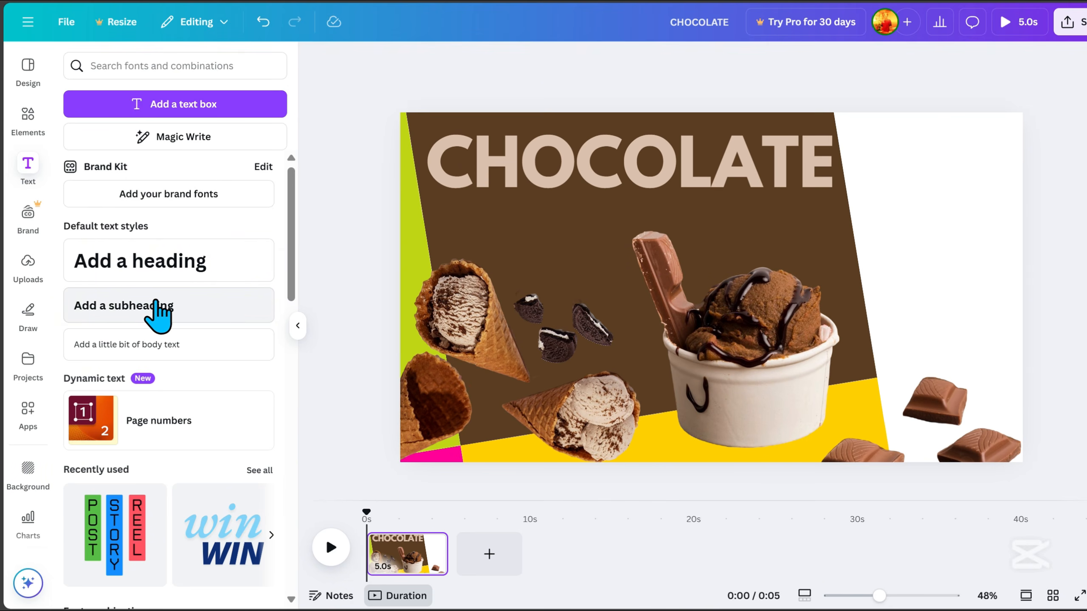
Add a subheading with the description from "Indulge in the rich, velvety goodness of our chocolate ice cream!" through "A classic treat for every chocolate lover!"
click(158, 306)
double_click(774, 283)
text("Indulge in the rich, velvety goodness of our chocolate ice cream! Made with premium cocoa and creamy perfection, every scoop is a delightful blend of smooth texture and deep, chocolatey flavor. A classic treat for every chocolate lover!")
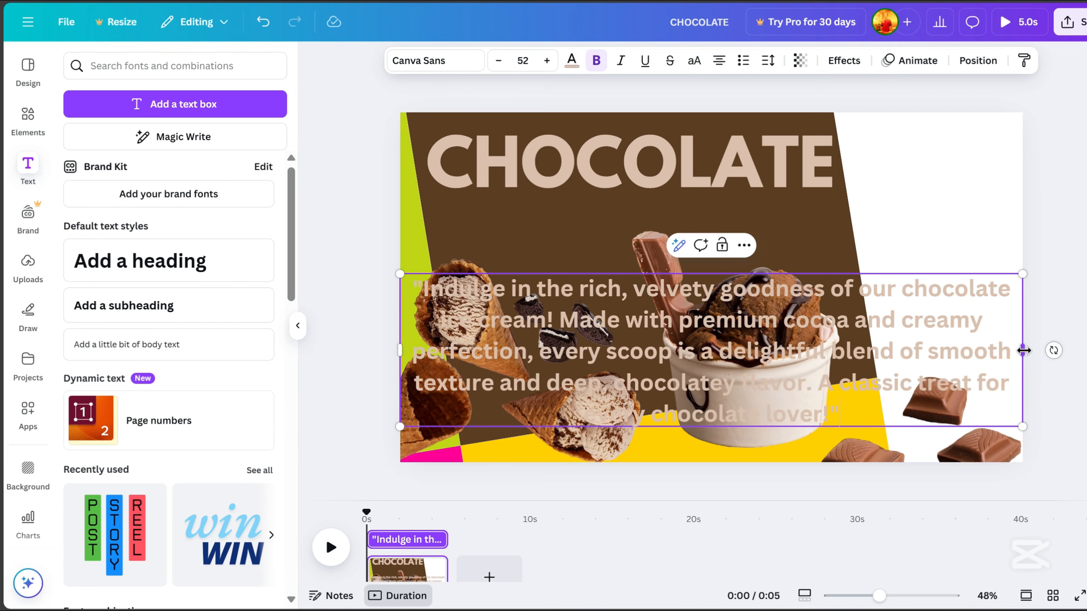
Narrow the description text box, shrink its text to size 28.3 and place it in the white area beside the heading
drag(1023, 351, 948, 177)
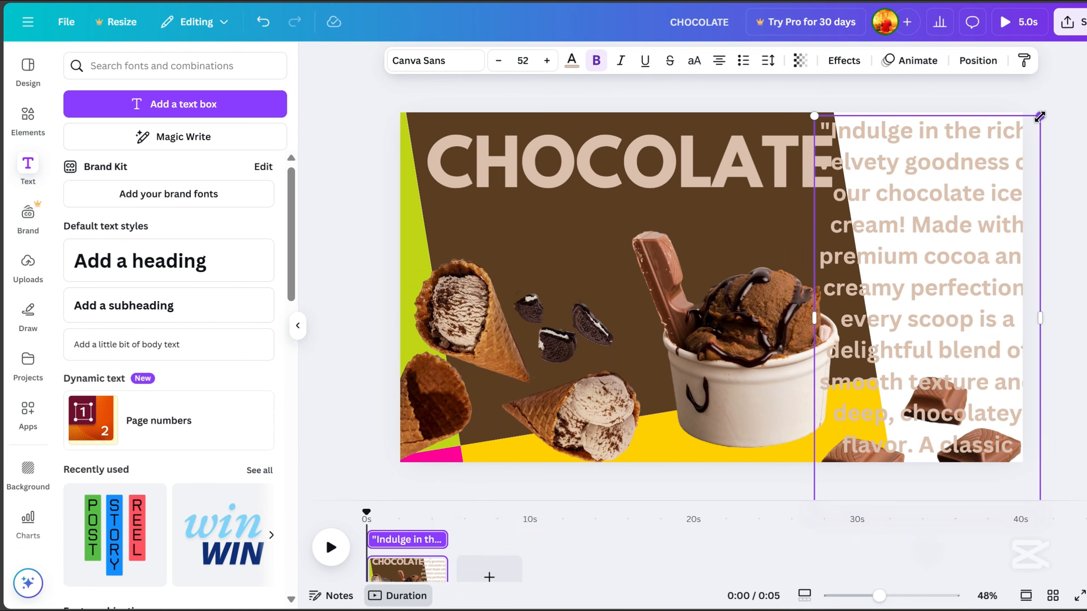
drag(1039, 116, 916, 337)
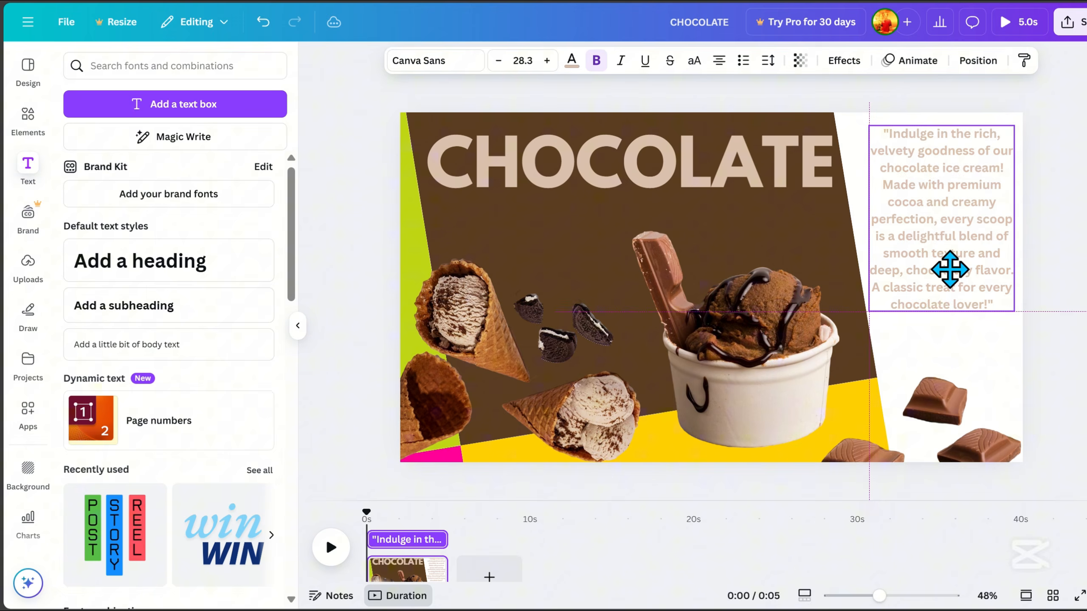
drag(949, 269, 949, 274)
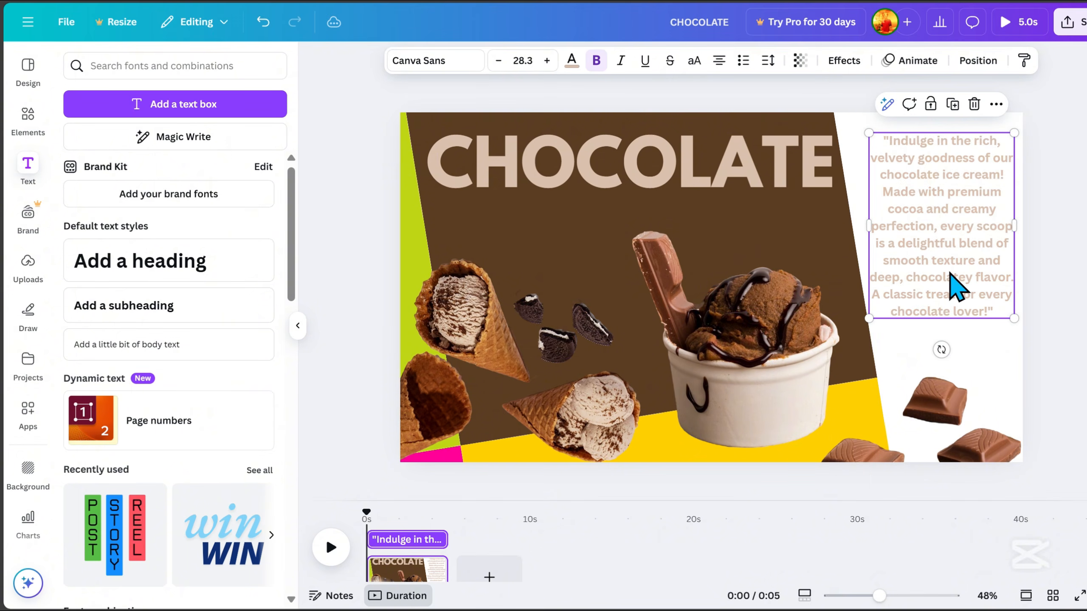
Colour the description text brown and set its font to League Spartan
click(572, 60)
click(259, 390)
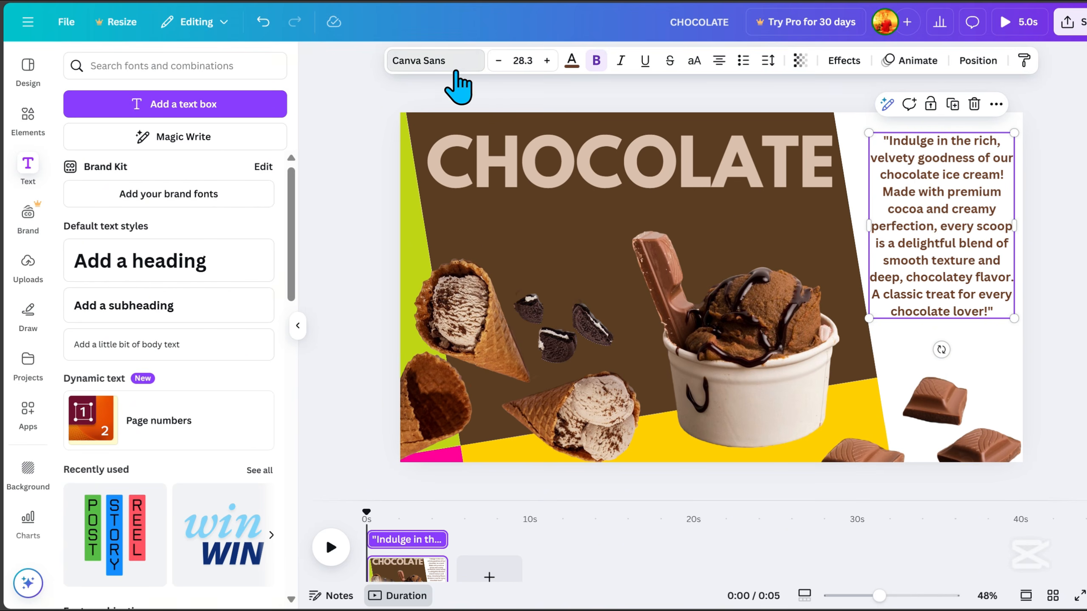
click(453, 68)
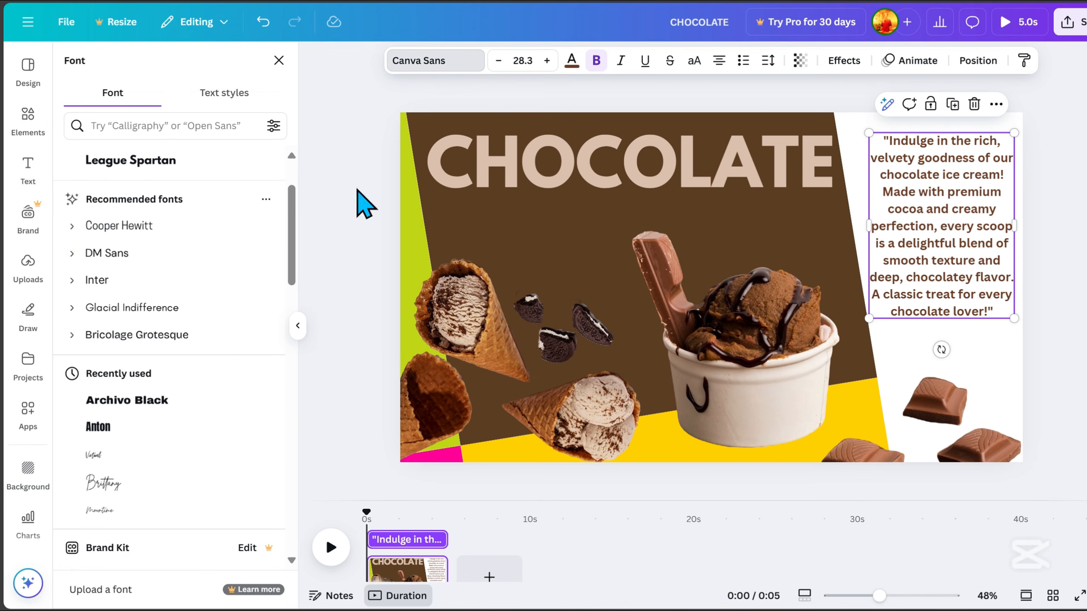
scroll(182, 364, down, 2)
scroll(145, 257, up, 4)
click(145, 246)
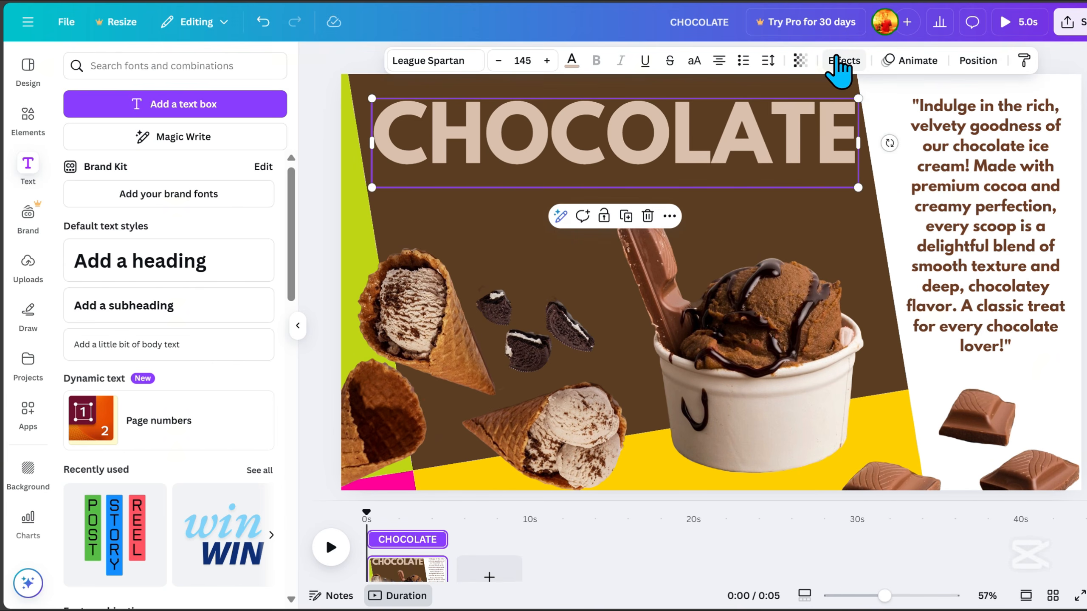
Apply the Neon effect to the CHOCOLATE heading with intensity 100
click(844, 60)
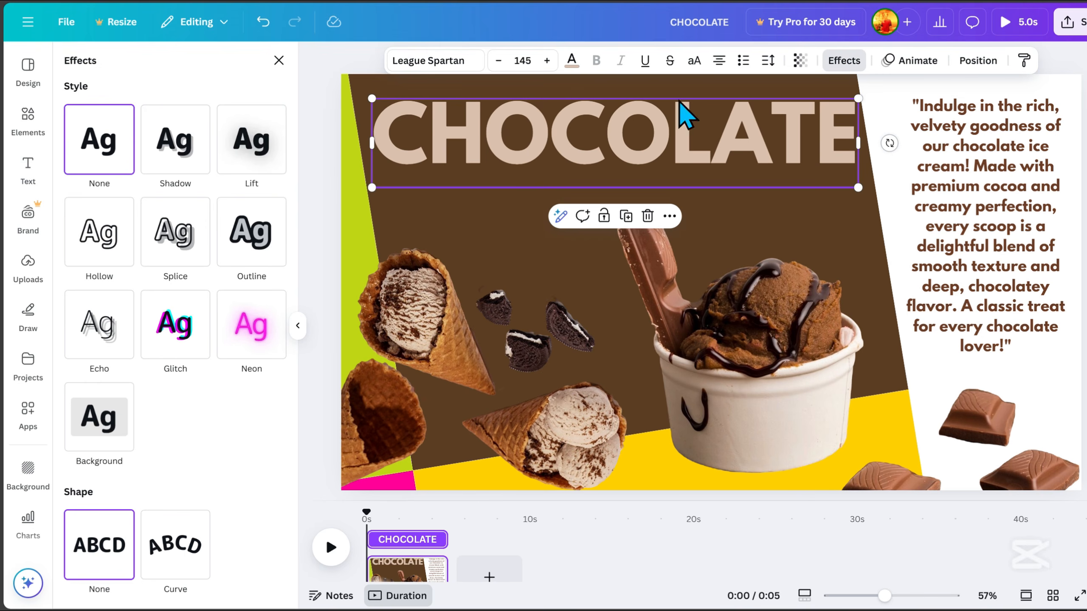
click(265, 326)
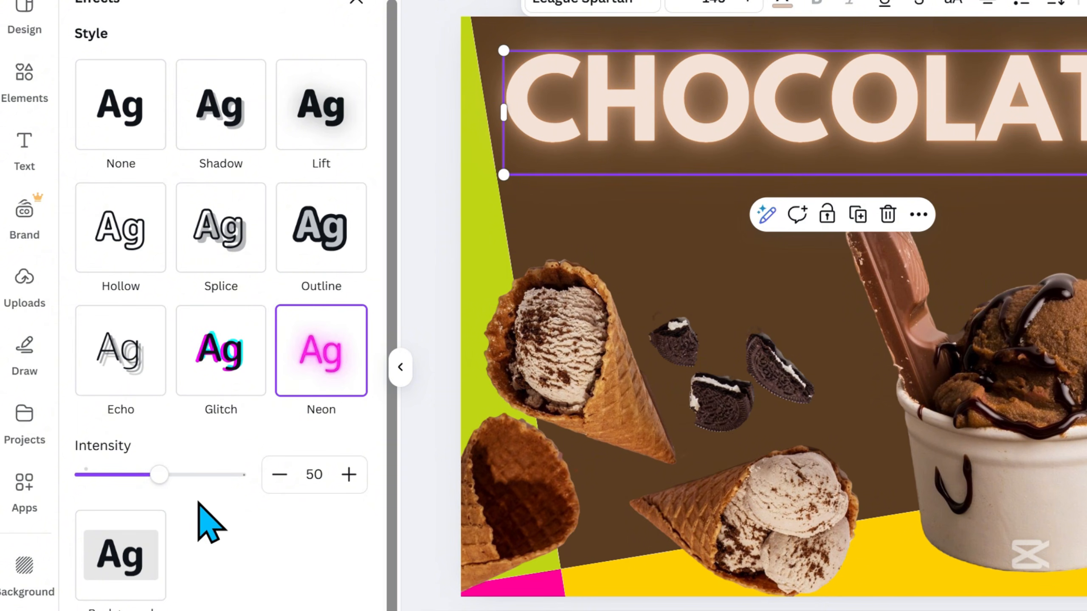
drag(196, 474, 333, 462)
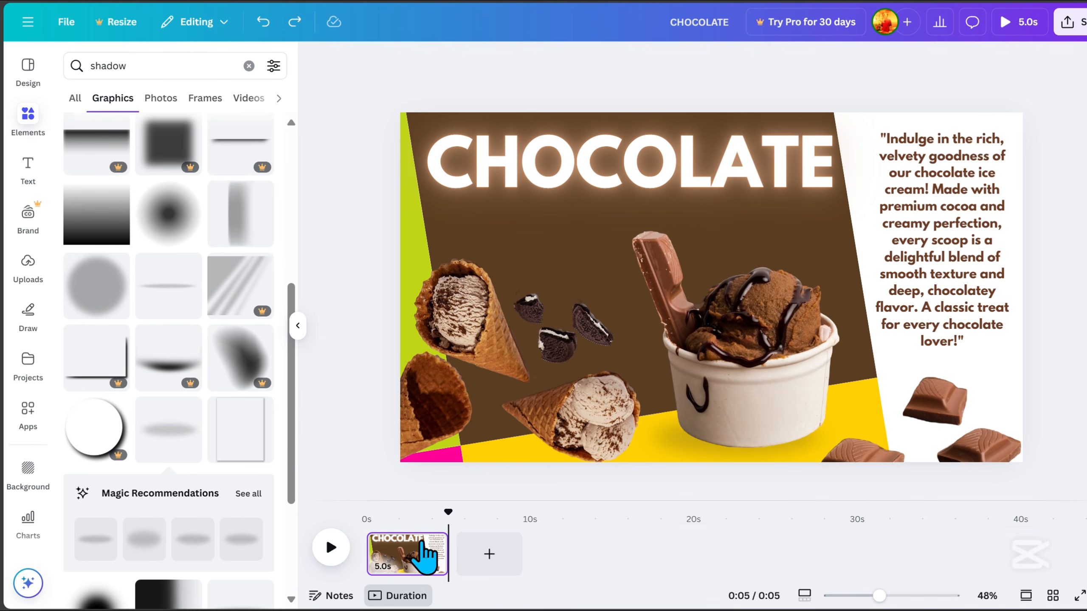
Duplicate the chocolate page, then tilt the ice cream cup image on the copy and move it below the page
right_click(406, 560)
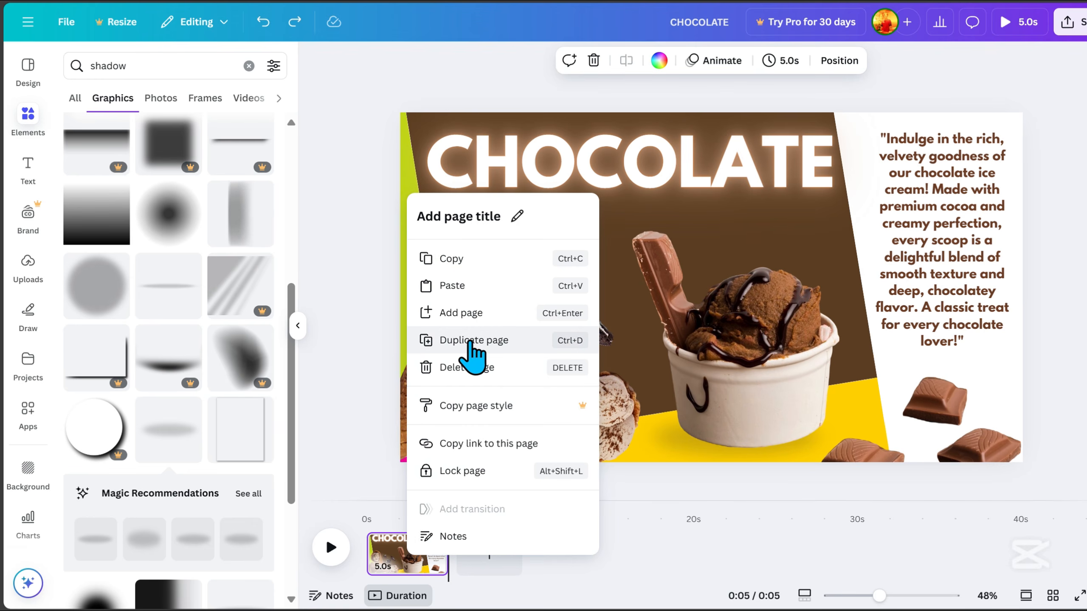
click(470, 340)
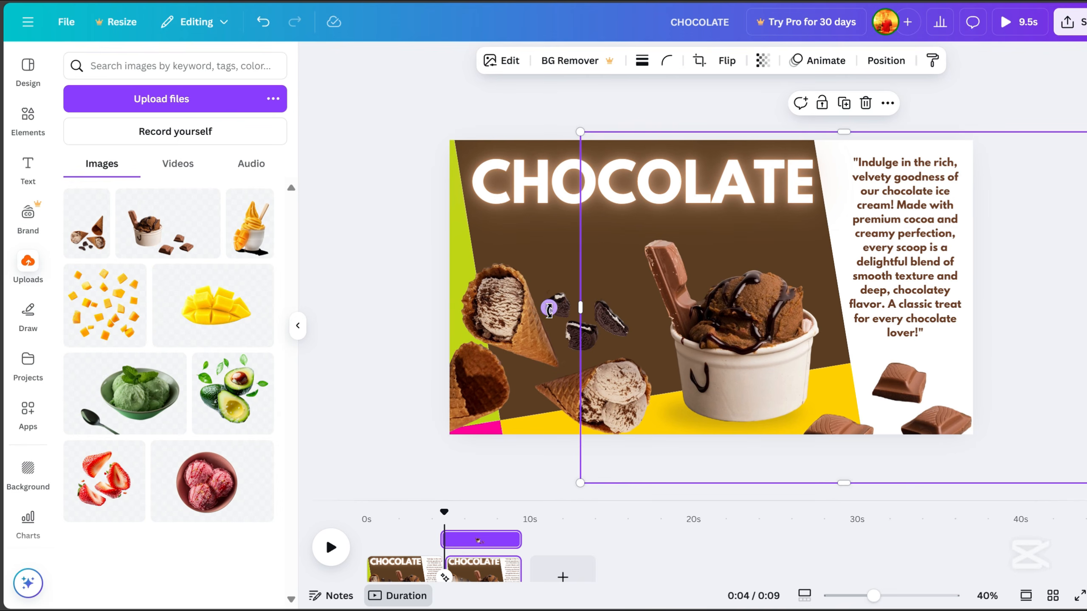
drag(549, 306, 590, 221)
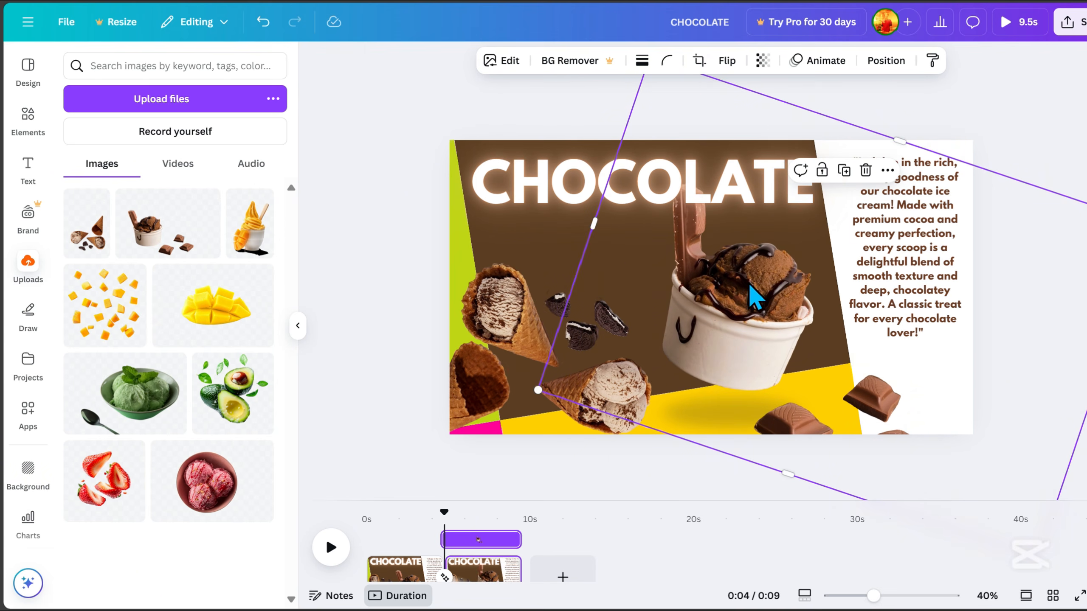
scroll(765, 289, down, 3)
drag(781, 305, 786, 469)
Rotate the ice cream cones image and move it below the page, and move the CHOCOLATE heading above the page
click(630, 349)
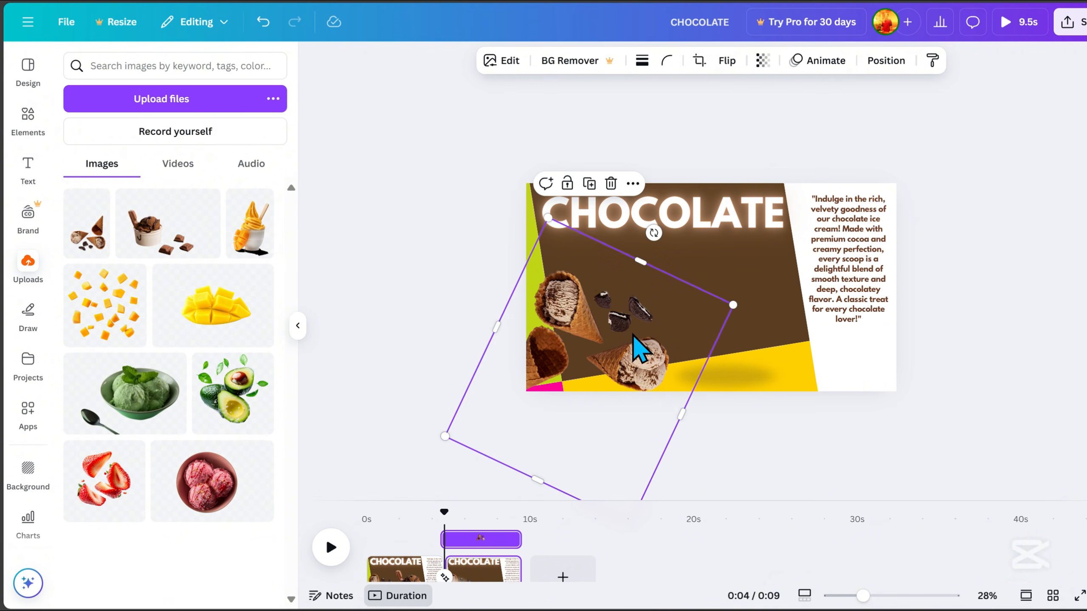
drag(654, 234, 691, 323)
drag(613, 296, 626, 424)
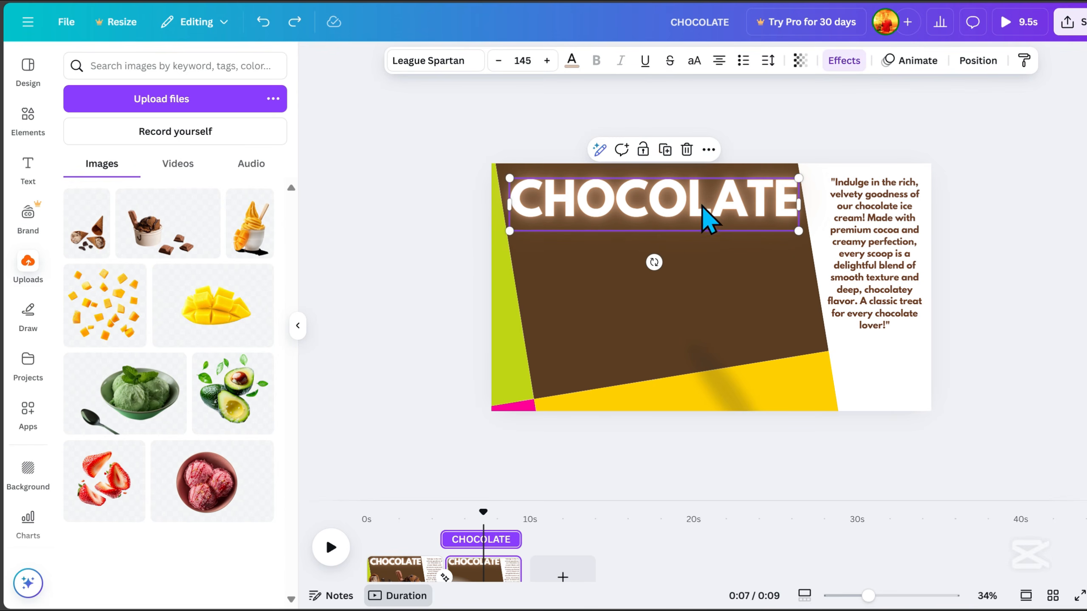
drag(706, 224, 693, 134)
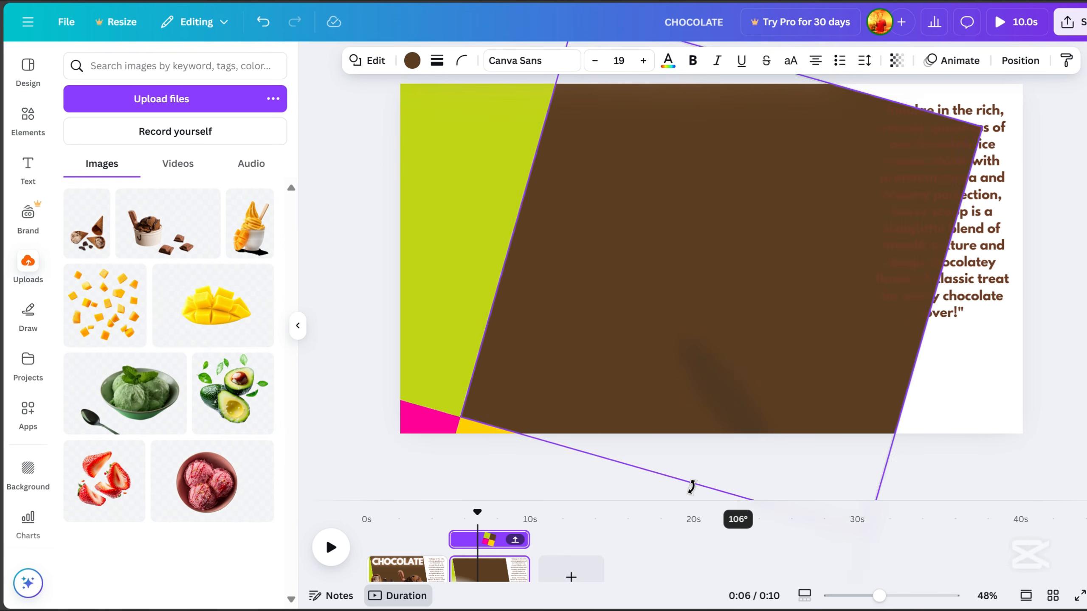
Rotate the four-colour square until green fills the main area, and add enlarged green ice cream and avocado images
drag(691, 486, 875, 341)
click(145, 417)
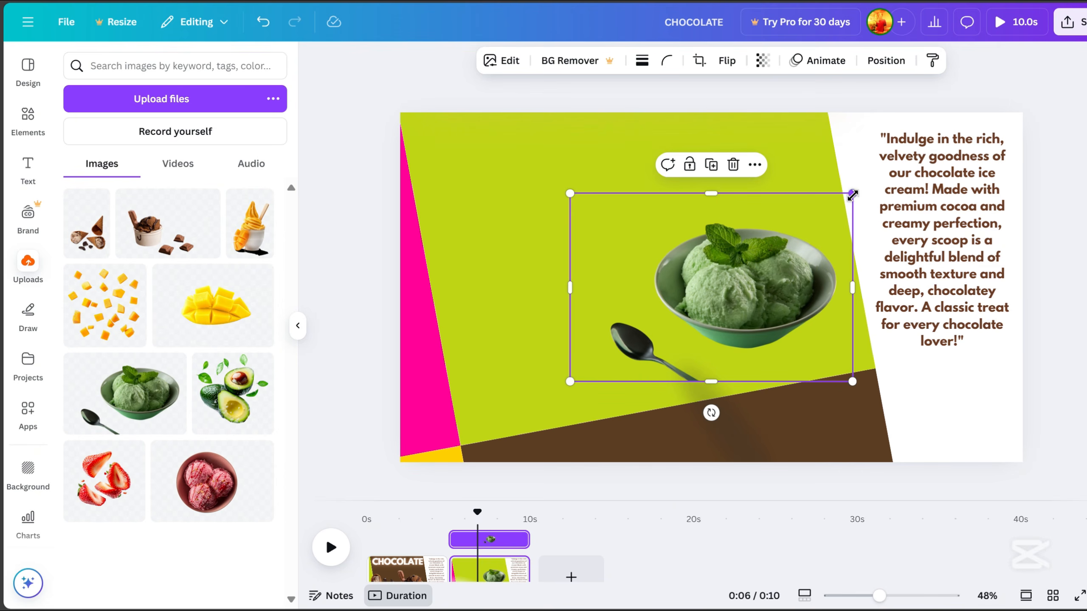
drag(232, 394, 660, 272)
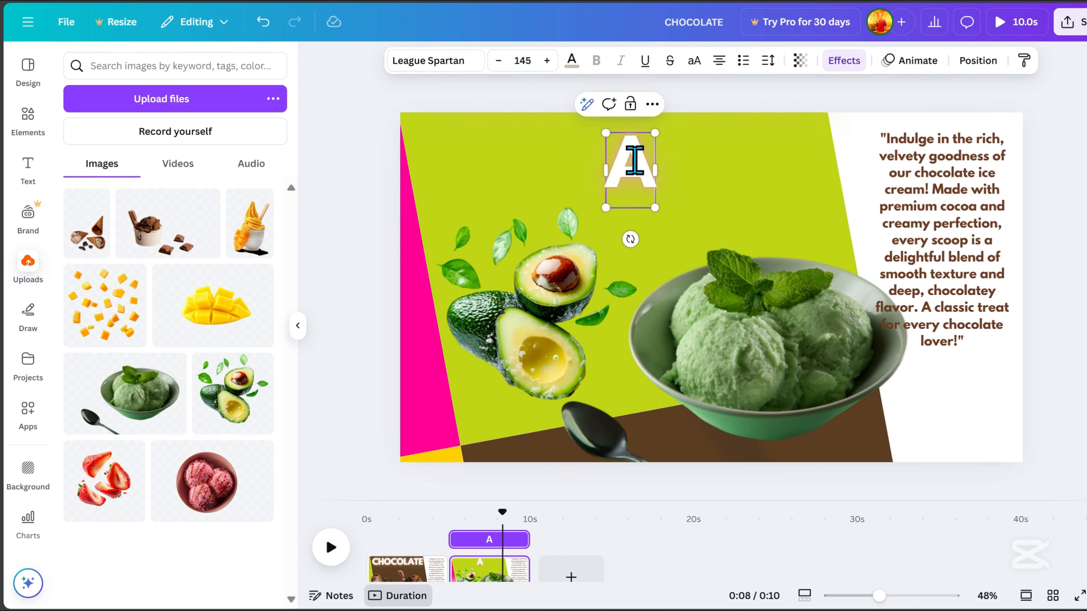
Enter AVOCADO as the heading, colour it green from the avocado photo colours and reapply the Neon effect
text(VOCADO)
click(843, 61)
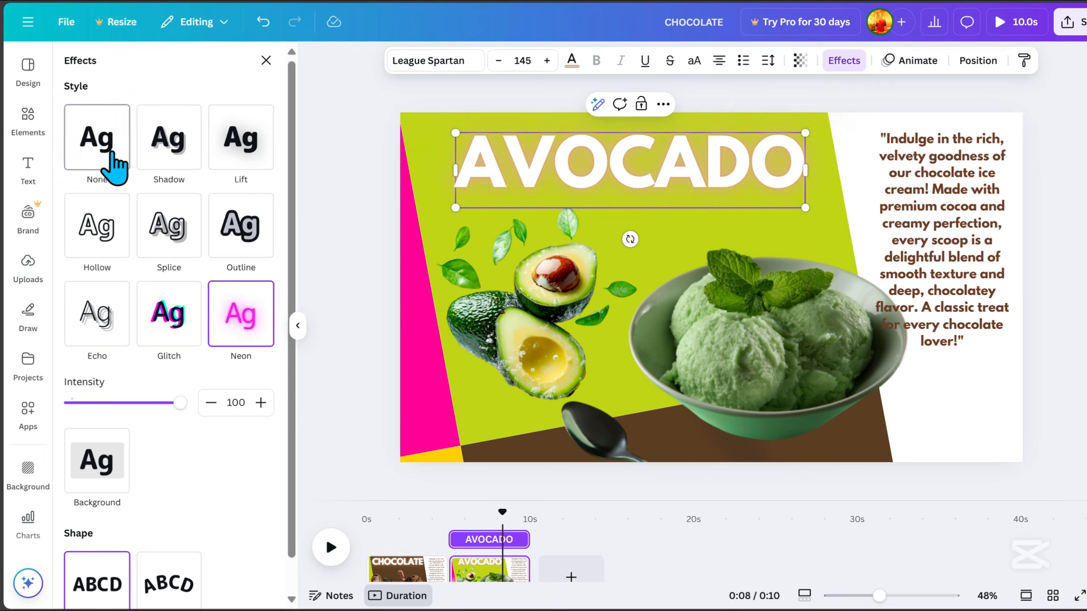
click(104, 146)
click(571, 61)
click(220, 351)
click(844, 61)
click(252, 324)
Colour the description green and replace it with the text from "Smooth, creamy, and naturally sweet" through "A must-try for avocado lovers!"
click(967, 195)
click(572, 60)
click(223, 349)
triple_click(949, 235)
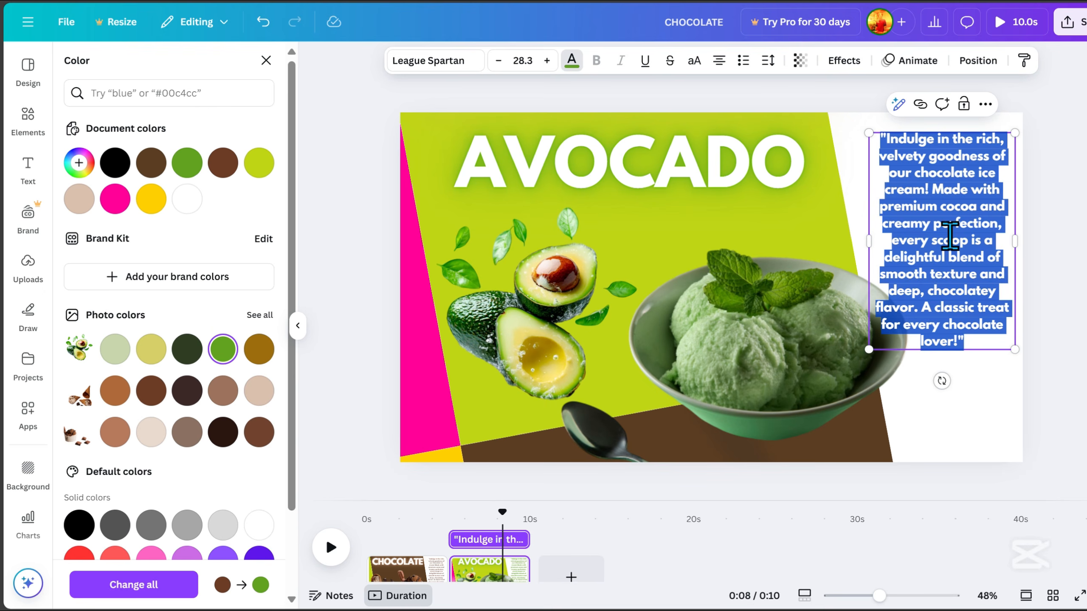
text("Smooth, creamy, and naturally sweet—our avocado ice cream is a rich and refreshing treat with a delightful buttery texture. A must-try for avocado lovers!")
click(631, 526)
Duplicate the avocado page and clear the ice cream, avocado images and AVOCADO heading off the copy
right_click(497, 563)
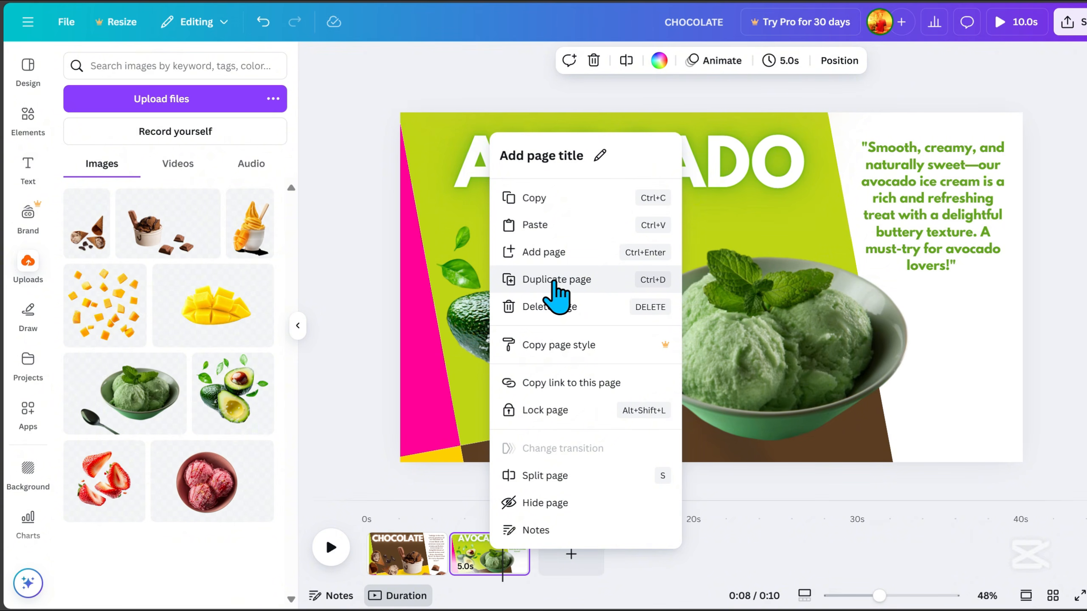
click(554, 282)
click(828, 323)
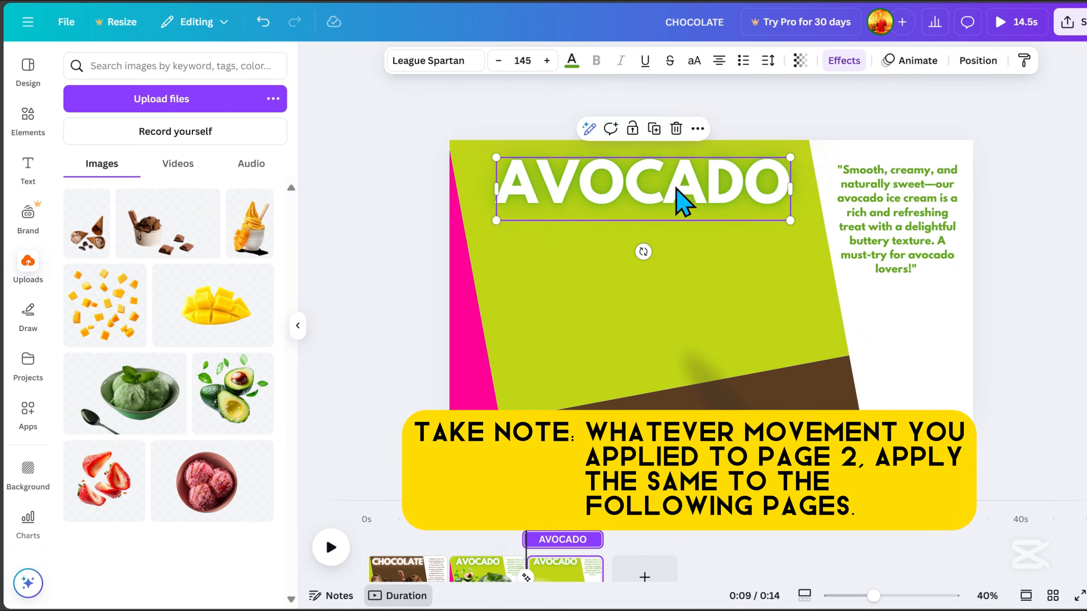
key(Delete)
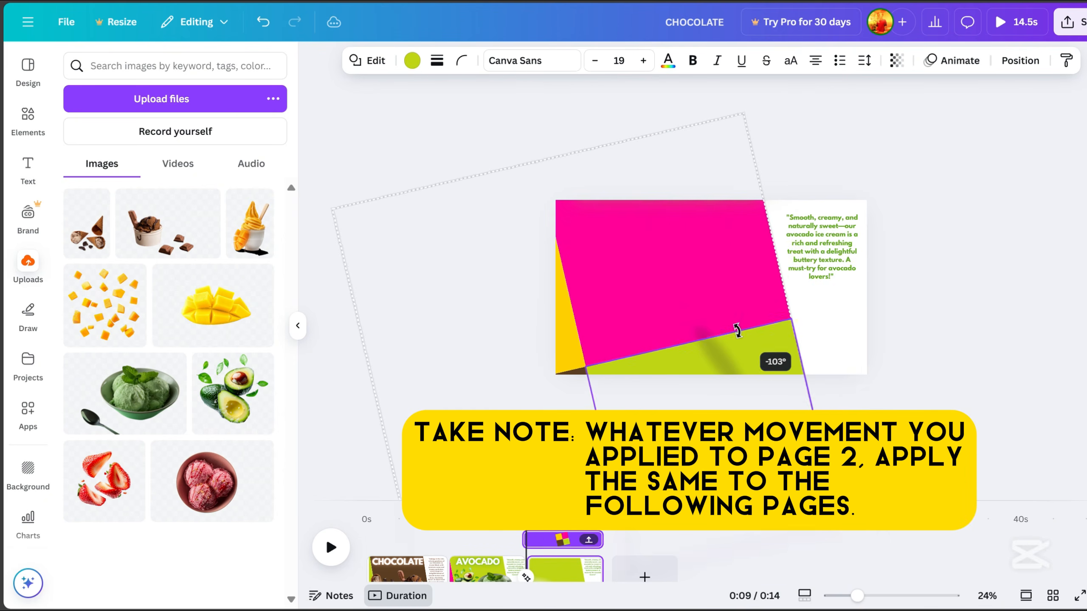
Rotate the four-colour square until pink fills the main area, and add enlarged strawberry ice cream and sliced strawberry images
click(336, 319)
drag(207, 481, 679, 303)
drag(771, 194, 873, 128)
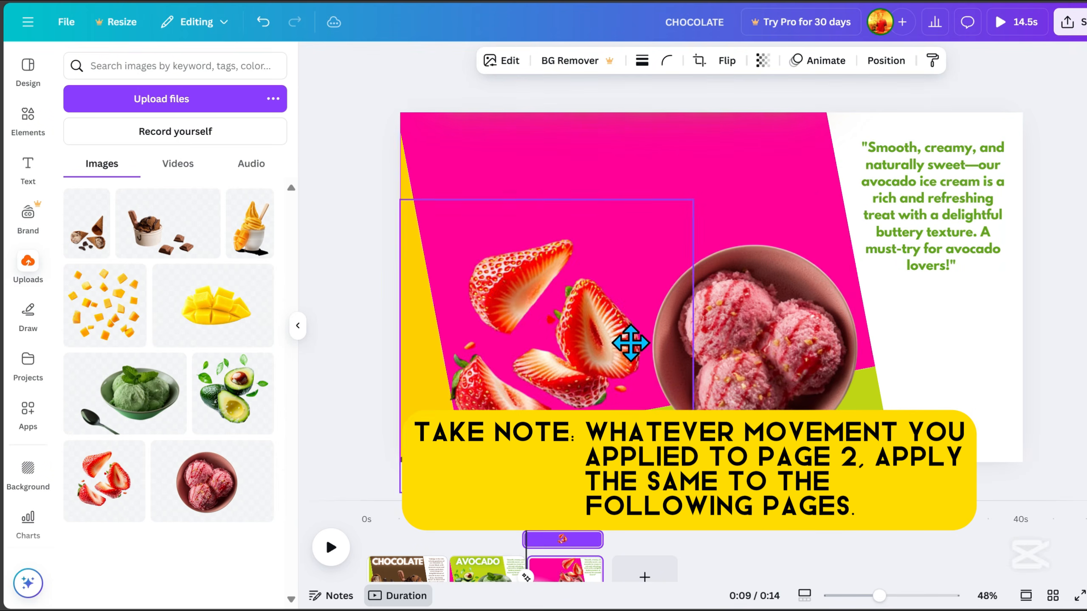
drag(849, 235, 924, 199)
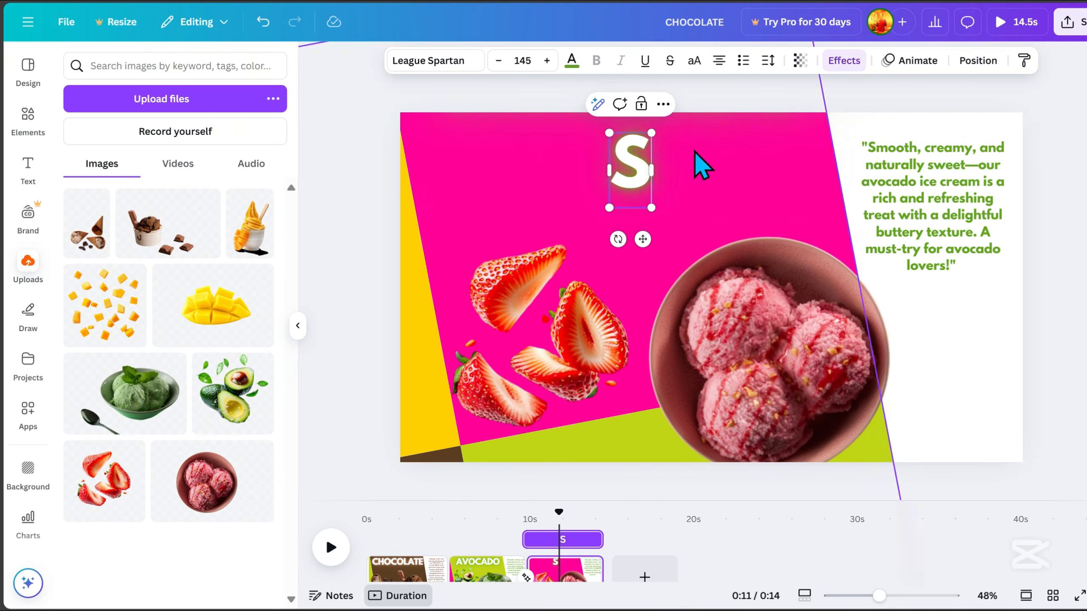
Enter STRAWBERRY as the heading with a dark red glow, and lighten the pink background square
text(TRAWBERRY)
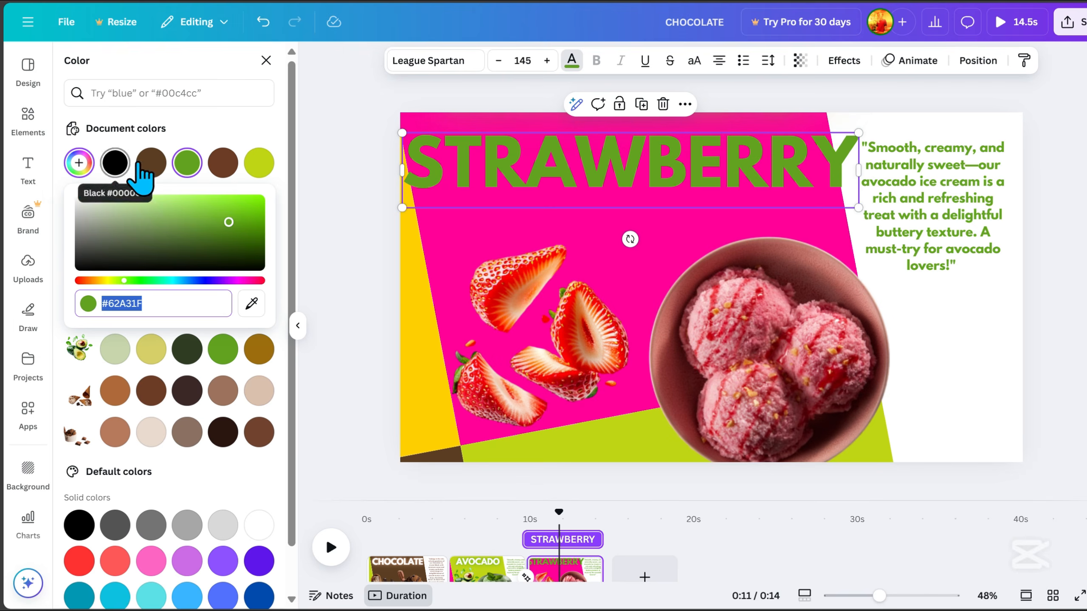
drag(124, 281, 230, 291)
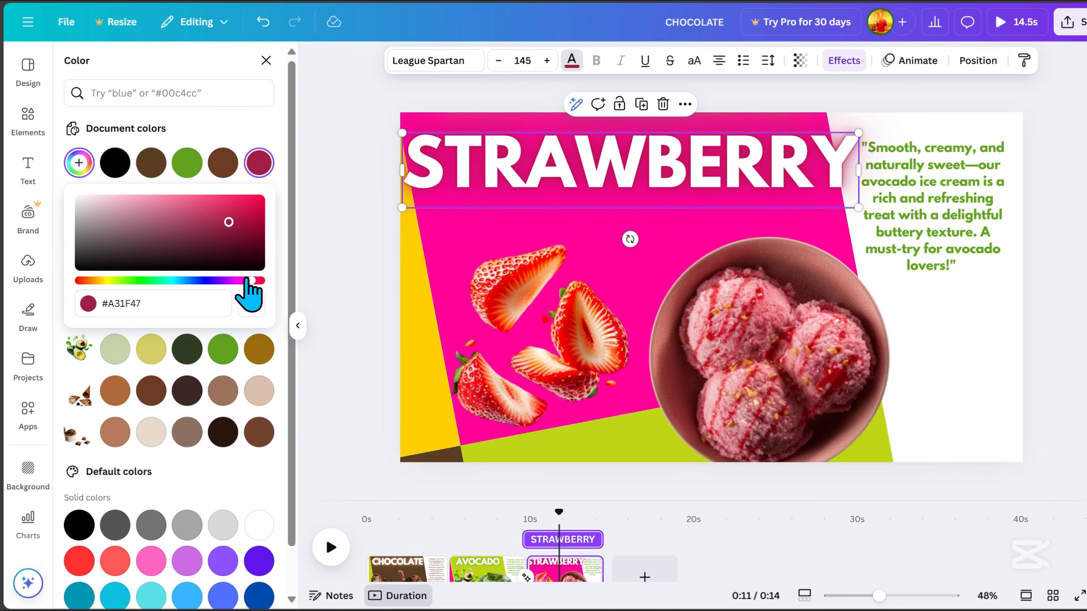
drag(250, 291, 261, 293)
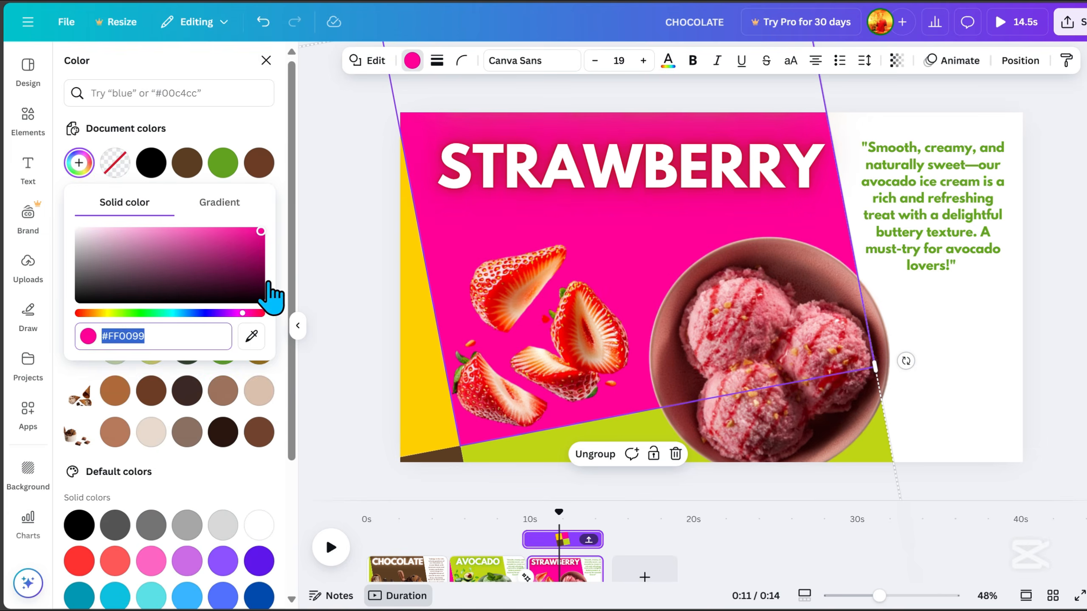
click(146, 223)
drag(146, 223, 195, 226)
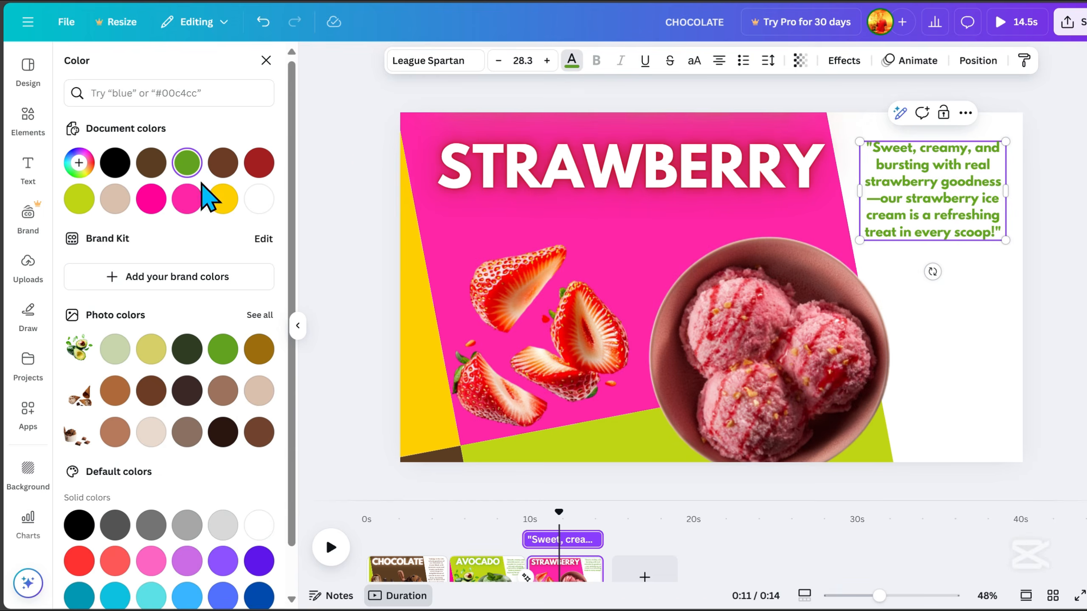
Colour the strawberry description magenta and shift the strawberry and ice cream bowl images slightly to the right
click(572, 61)
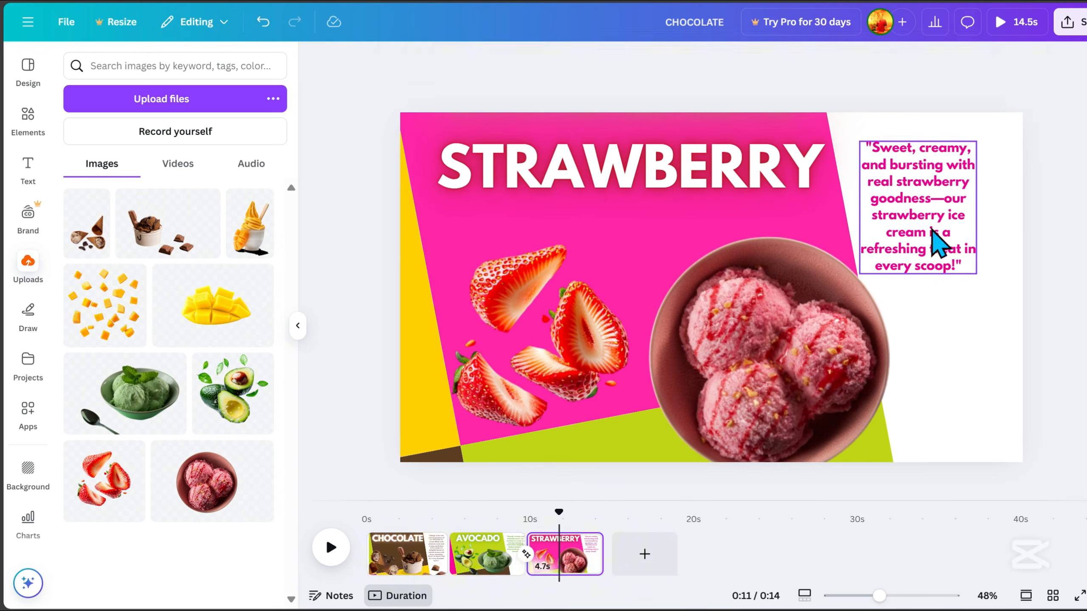
click(791, 369)
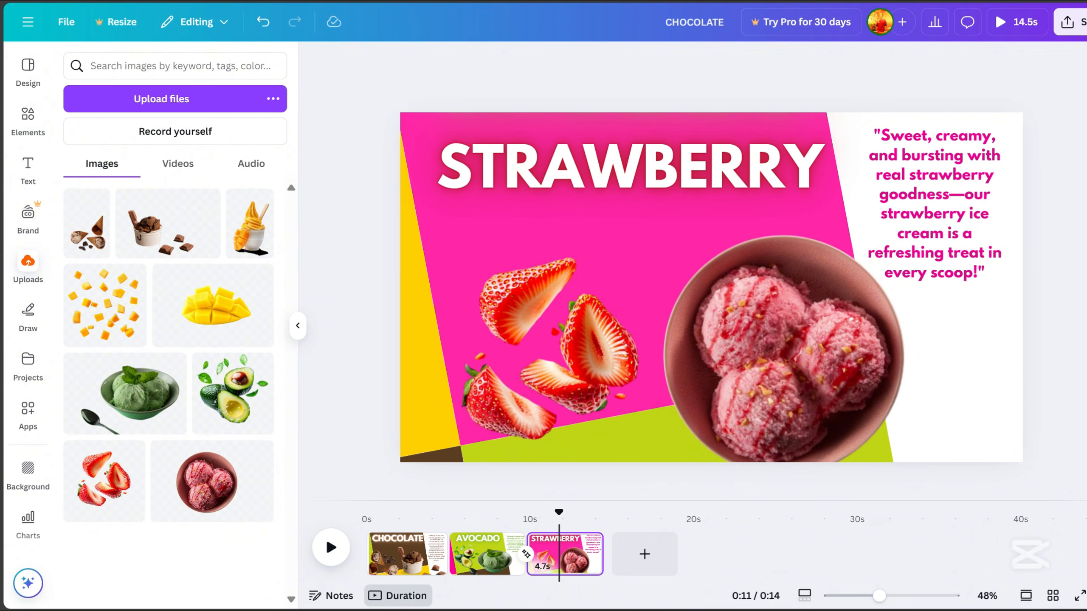
Duplicate the strawberry page and clear the ice cream bowl, strawberries and STRAWBERRY heading off the copy
click(780, 387)
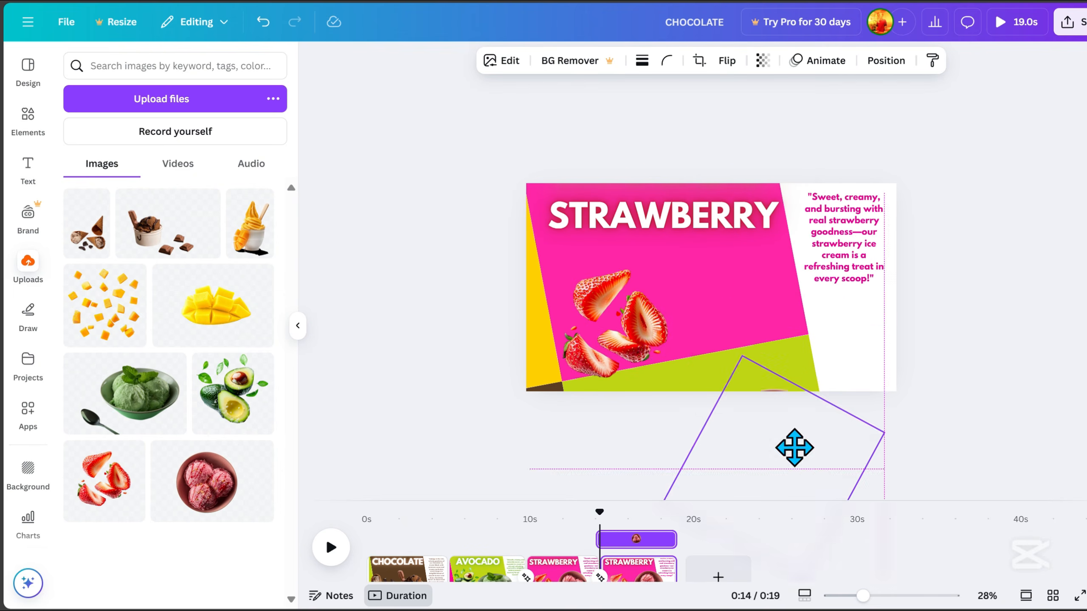
key(Delete)
click(742, 231)
drag(743, 231, 742, 199)
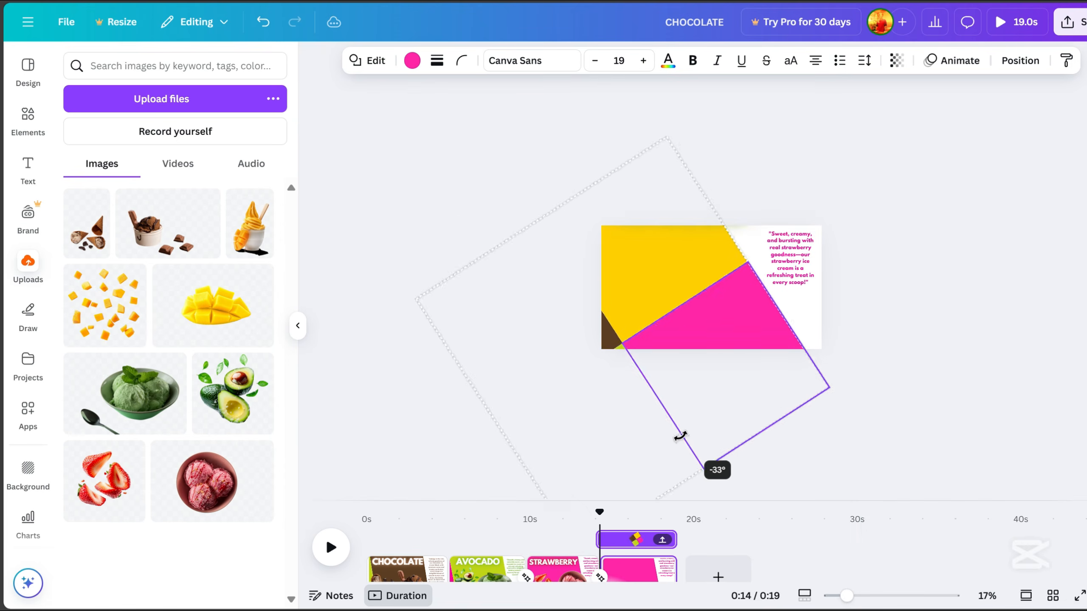
Rotate the four-colour square until yellow fills the main area, and add the mango ice cream and mango cube images
drag(679, 437, 825, 360)
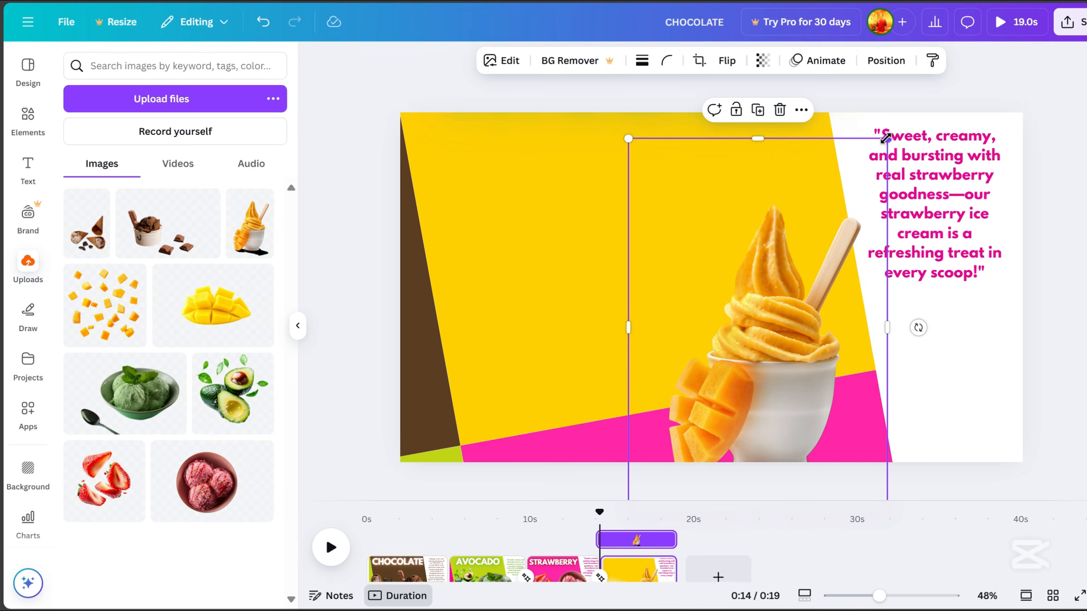
click(205, 313)
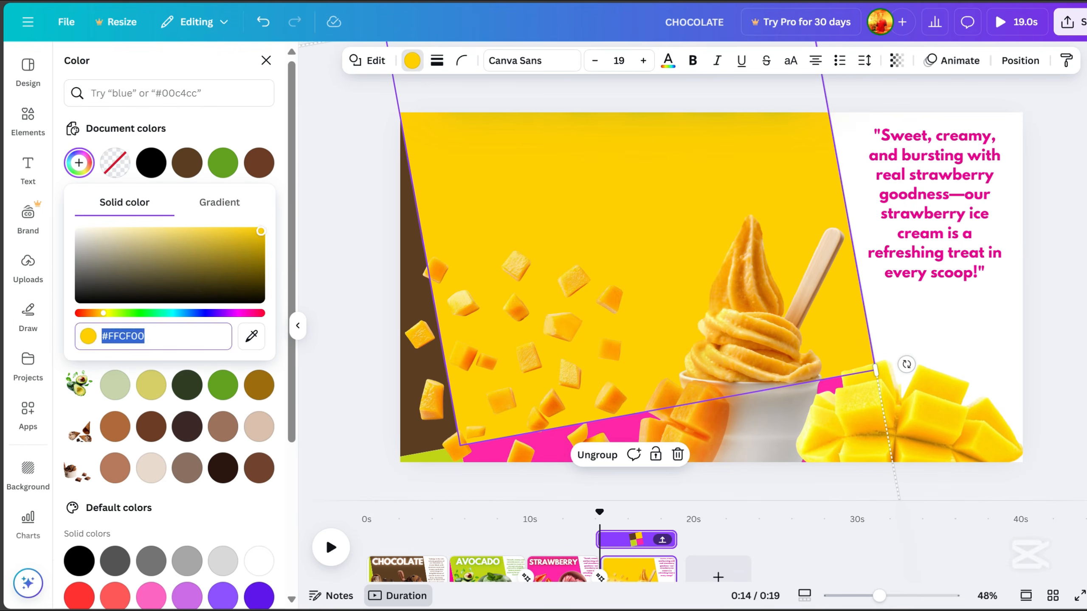
Change the yellow background square's fill to a deeper golden yellow
click(109, 314)
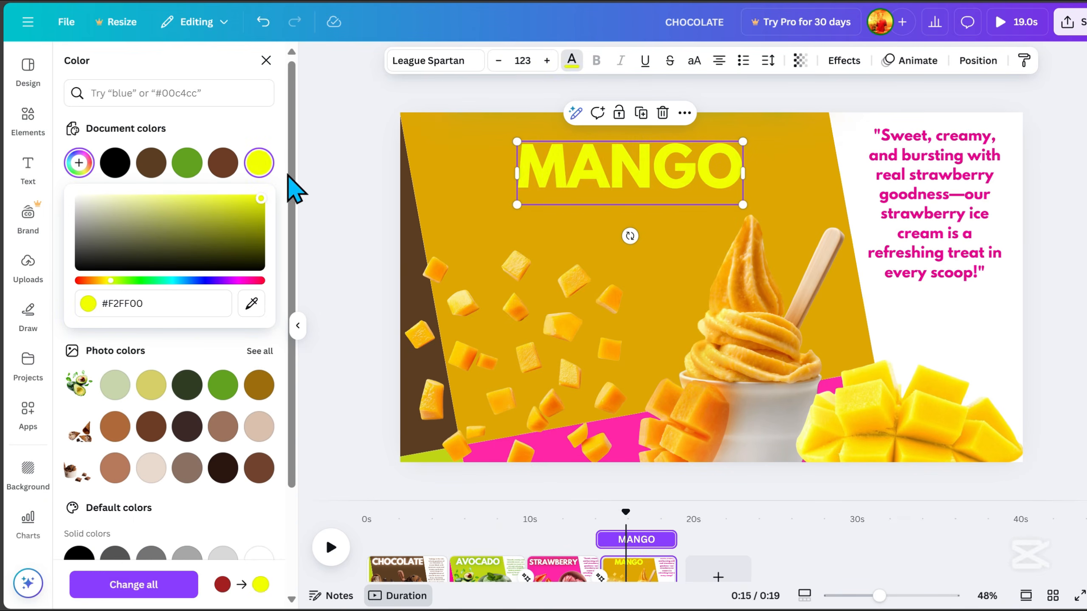
Adjust the MANGO heading's yellow hue and colour the description text beside it golden yellow
click(108, 282)
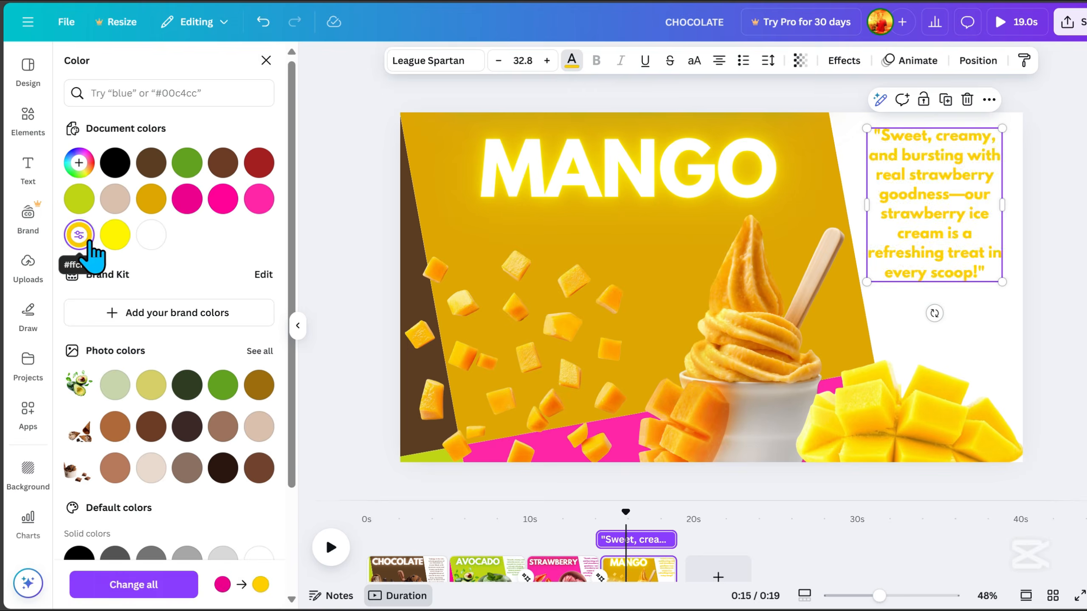
click(86, 239)
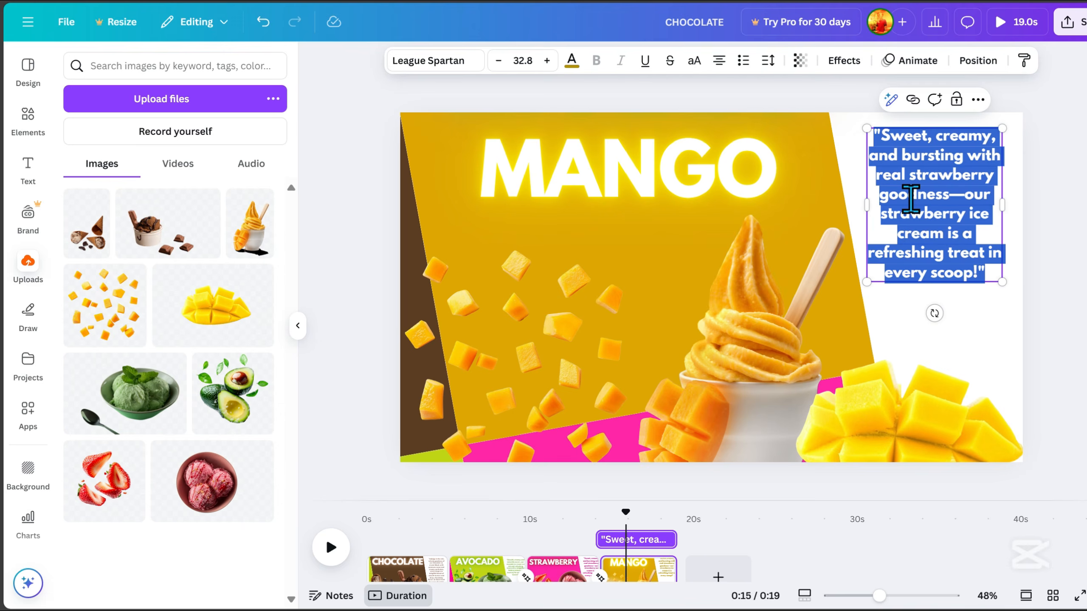
Replace the description with the mango text beginning "Creamy, smooth, and packed with the luscious sweetness of ripe mangoes" and shift it slightly down
key(ctrl+v)
click(1056, 222)
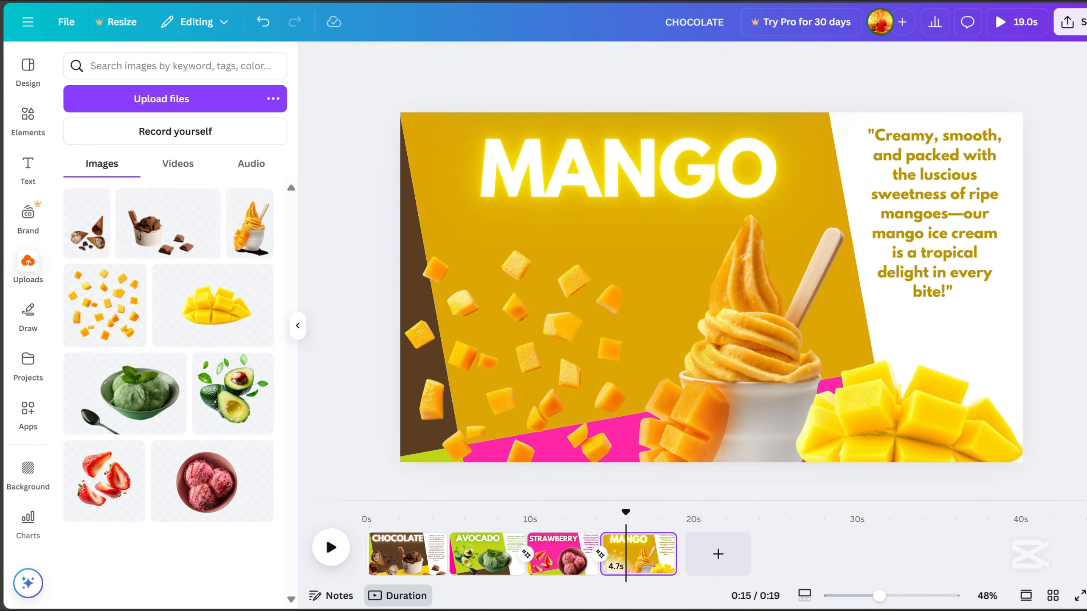
drag(954, 240, 954, 253)
click(1056, 253)
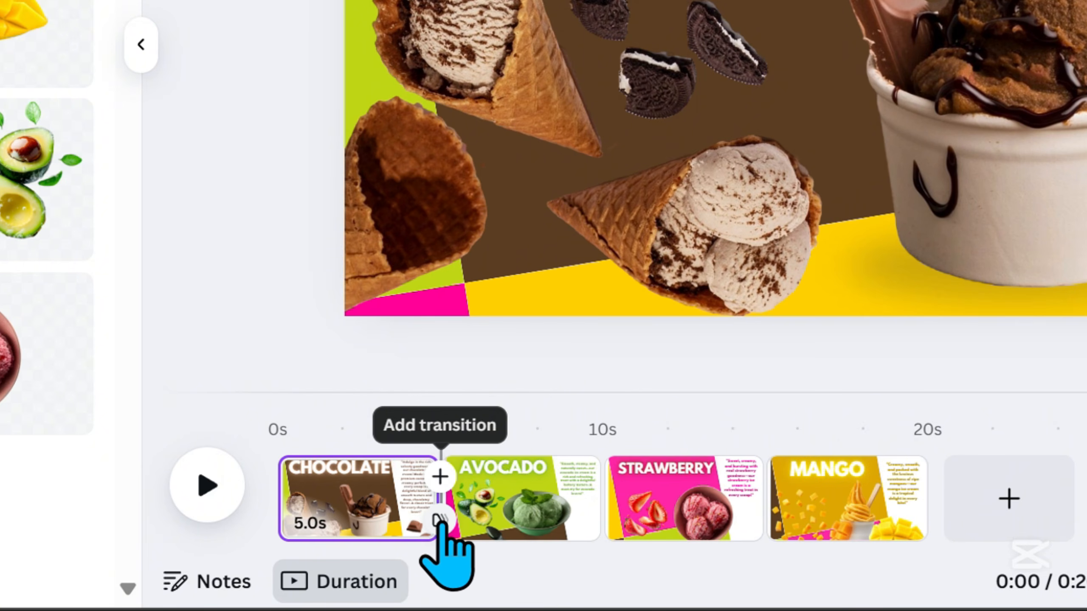
Add a Match & Move transition after the chocolate page, set its duration to 0.5 seconds and apply it between all pages
click(441, 521)
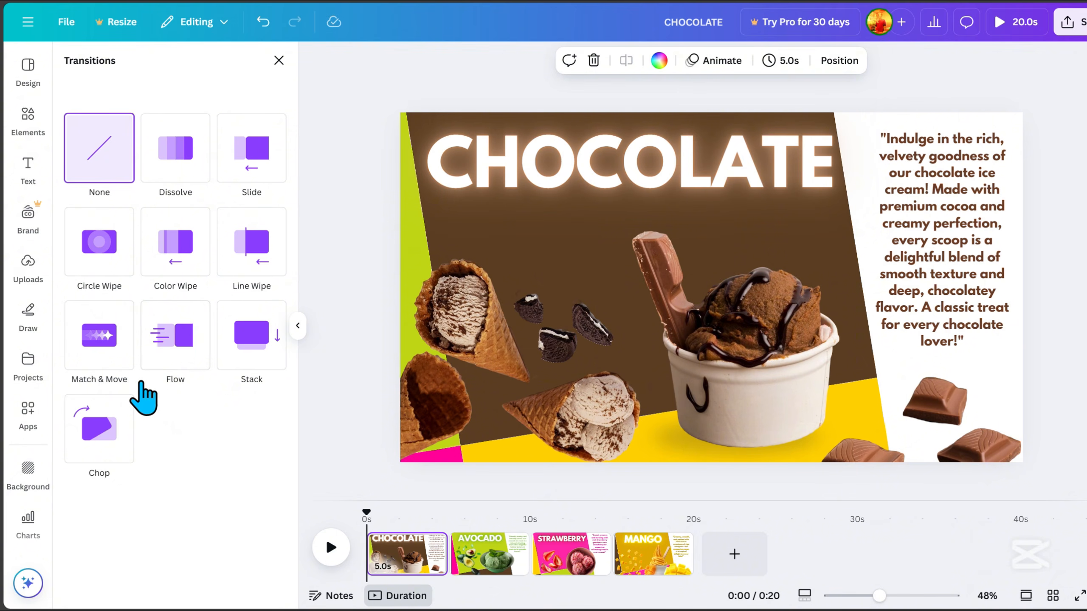
click(100, 357)
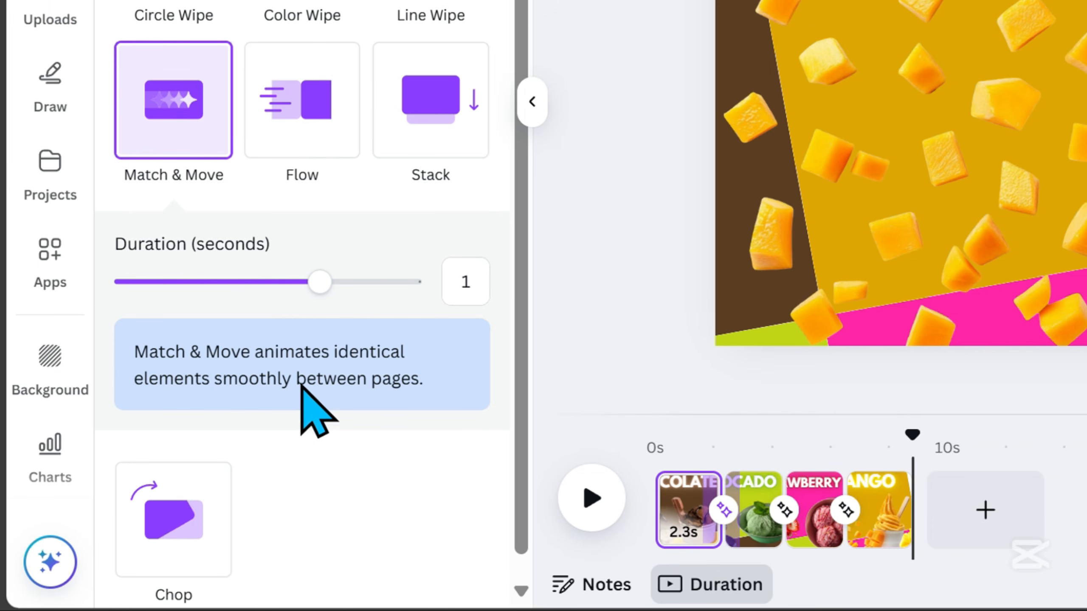
mouse_move(318, 283)
mouse_down()
mouse_move(212, 281)
mouse_move(319, 281)
mouse_up()
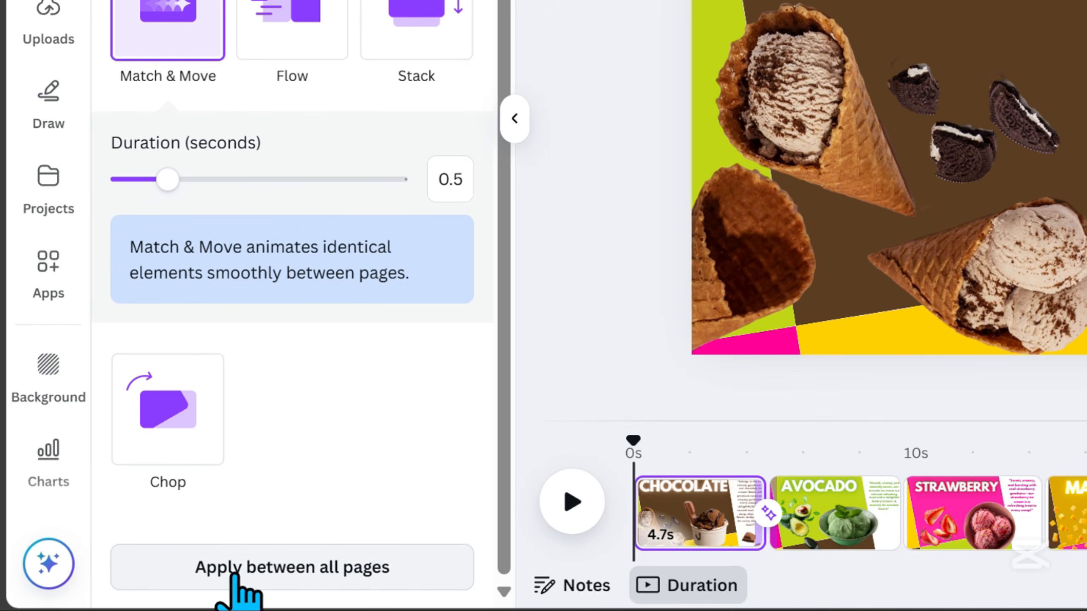
click(316, 574)
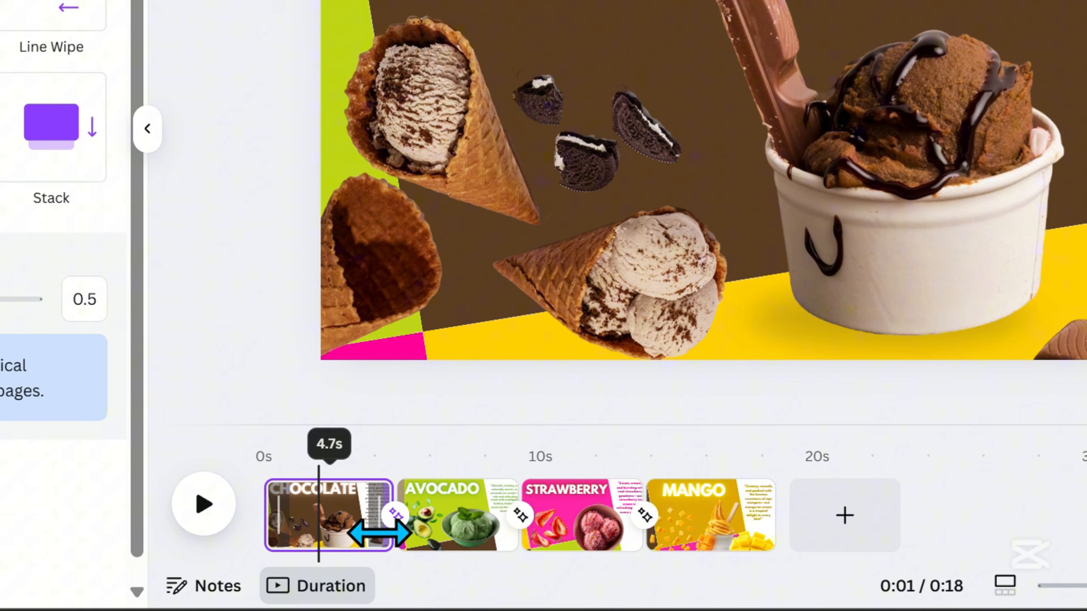
Shorten the chocolate and avocado pages on the timeline to about 2 seconds each
drag(378, 533, 306, 533)
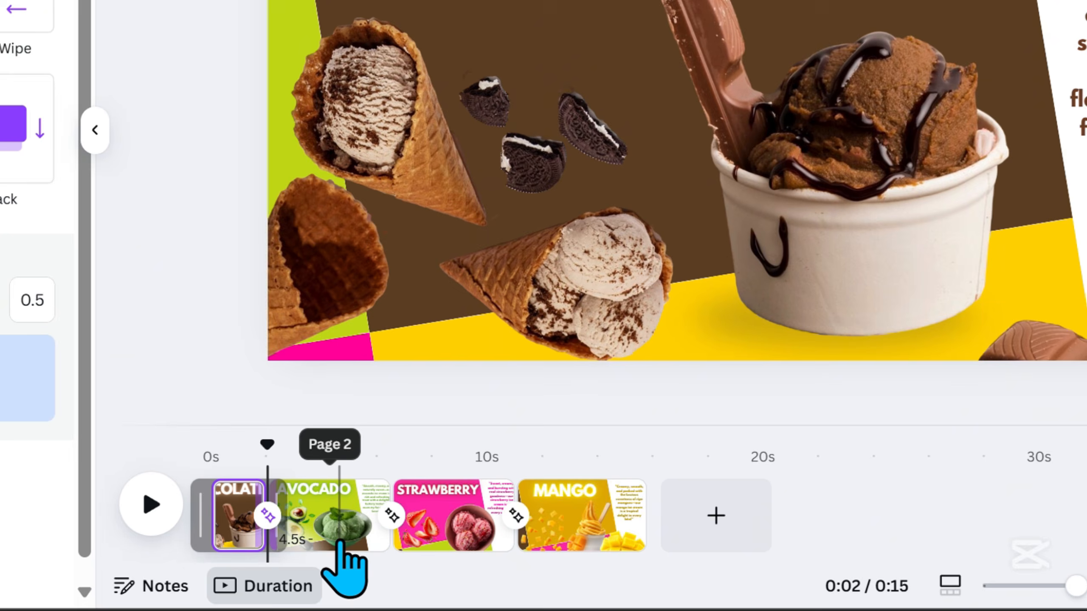
click(341, 540)
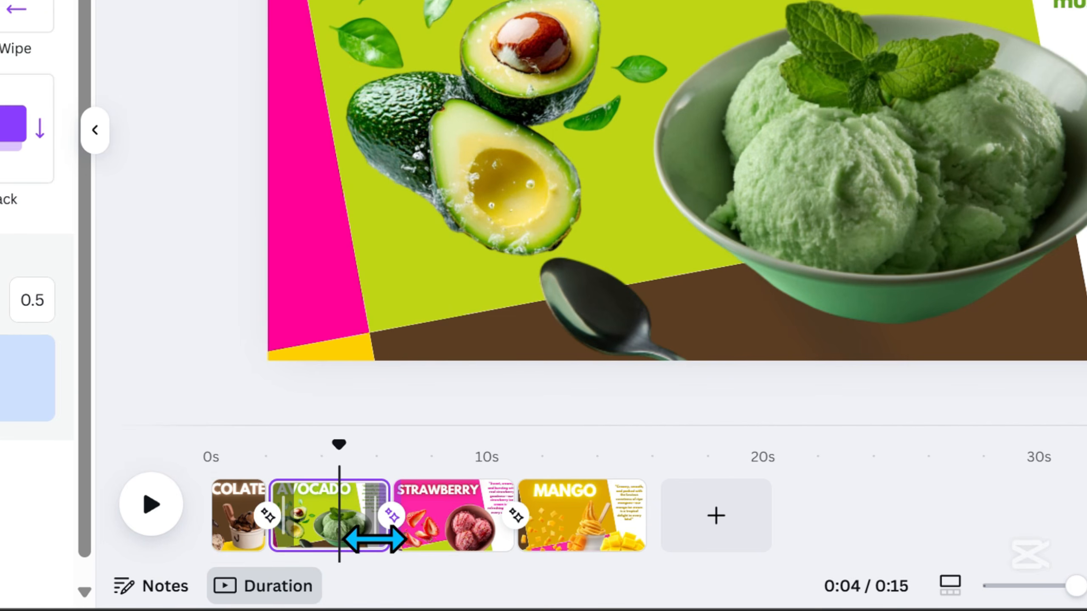
drag(376, 539, 322, 540)
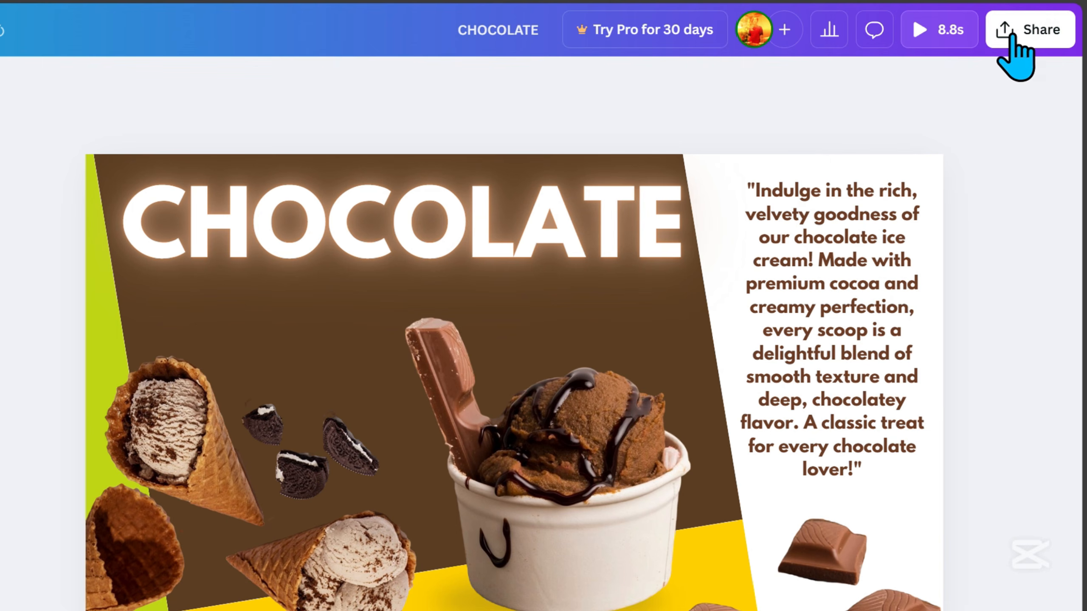
Download pages 1–4 of the design as an MP4 video in 1080p (HD) quality
click(1027, 30)
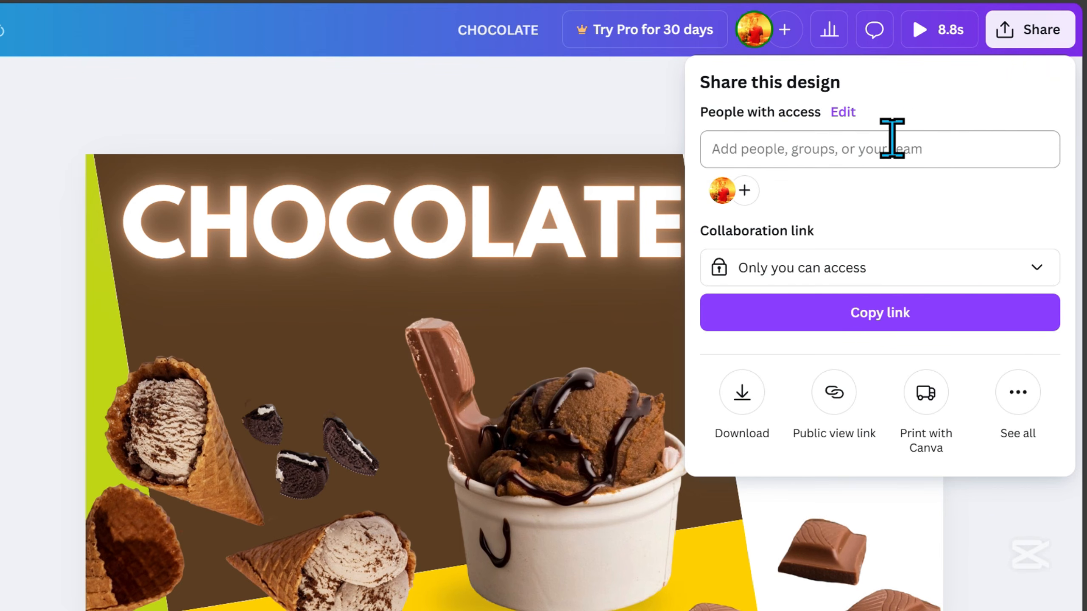
click(744, 393)
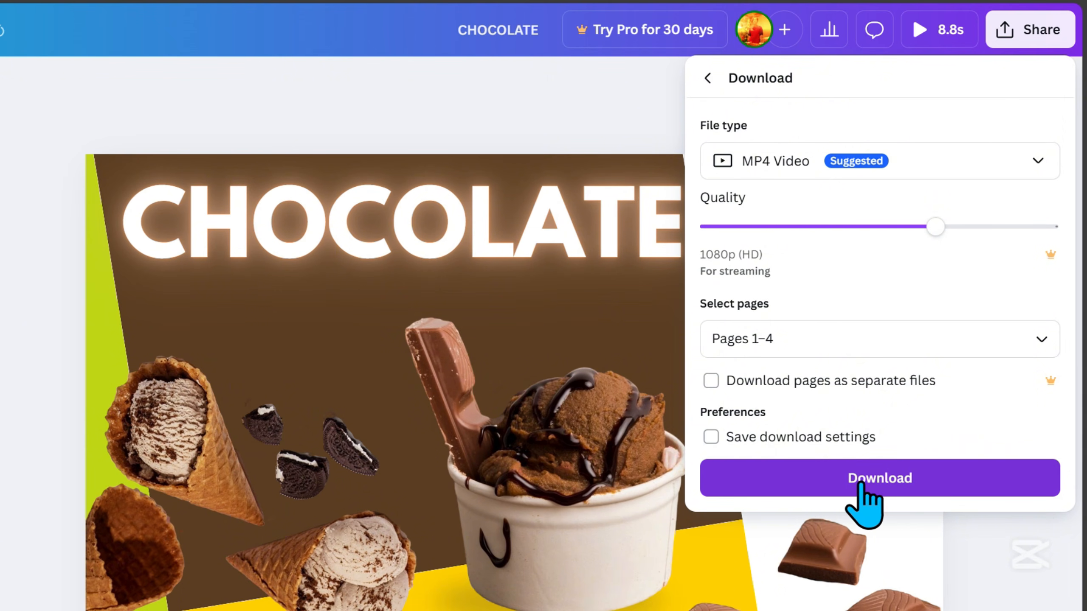
click(894, 482)
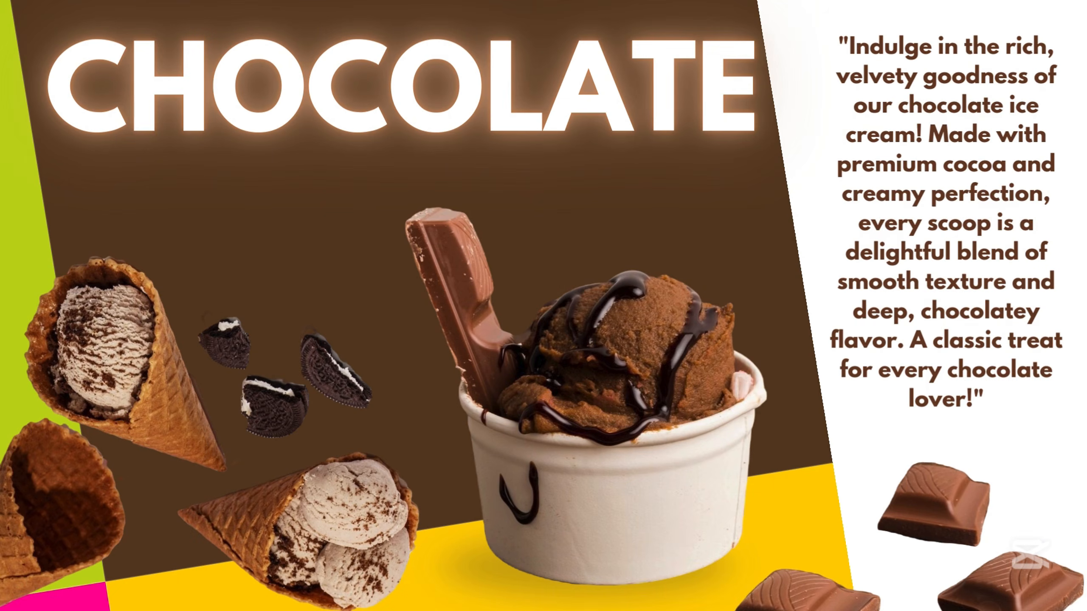